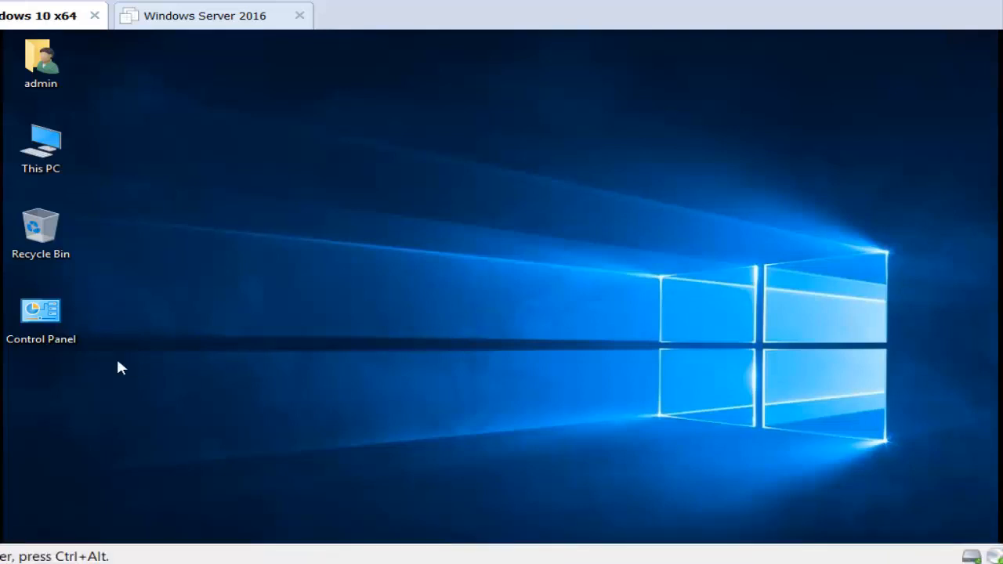
Open the BitLocker Drive Encryption settings under System and Security in Control Panel and expand New Volume (E:).
double_click(61, 316)
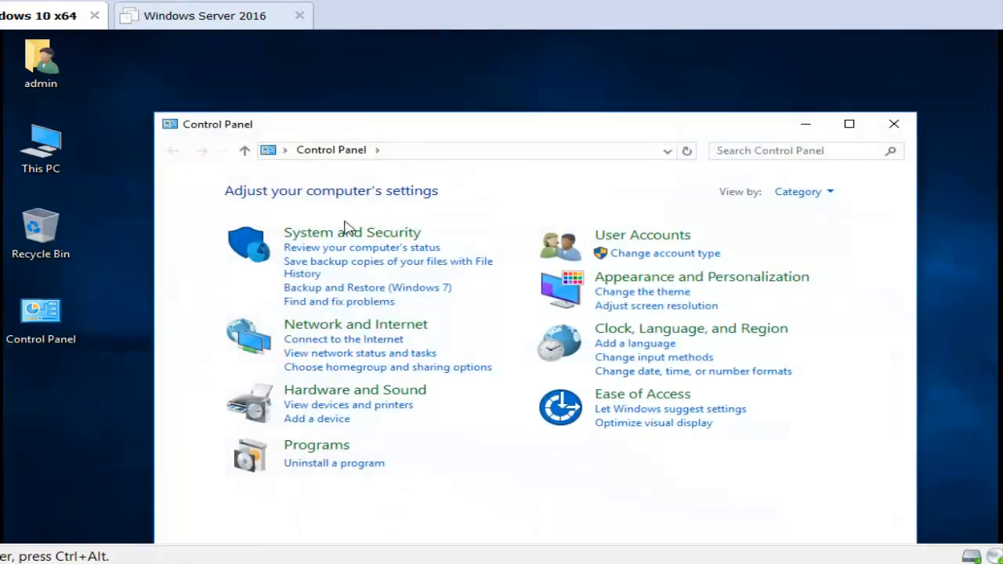
left_click(345, 234)
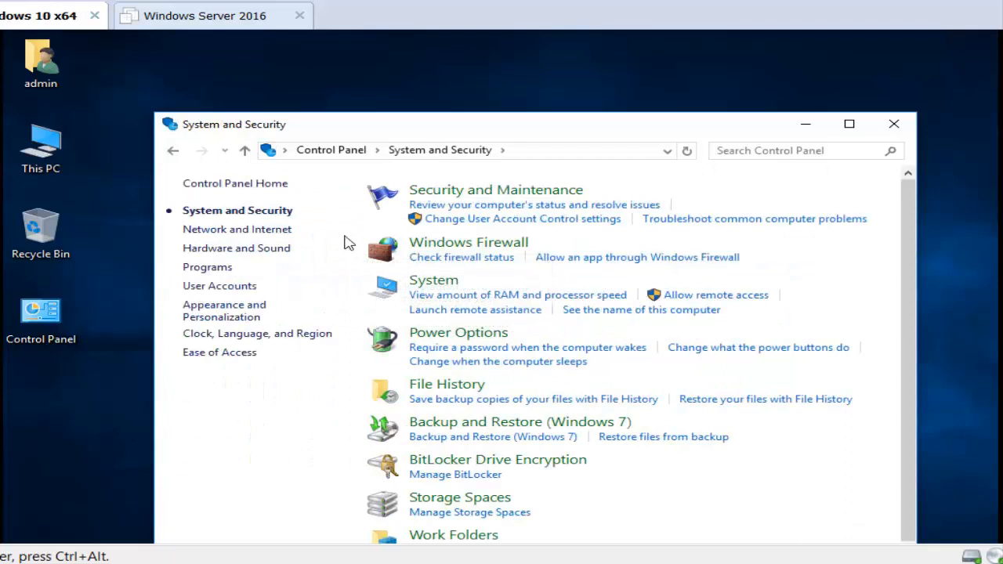
left_click(454, 461)
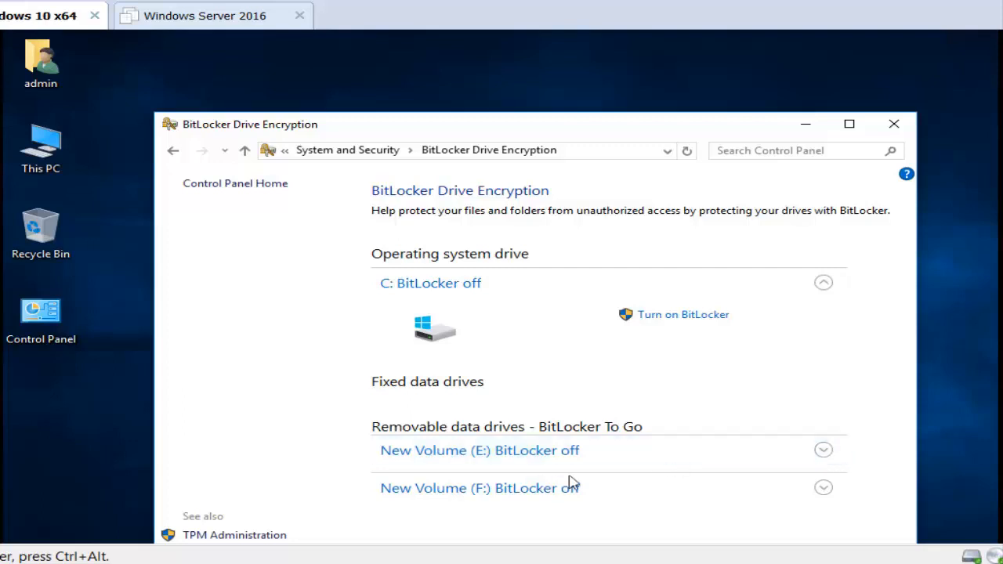
left_click(824, 451)
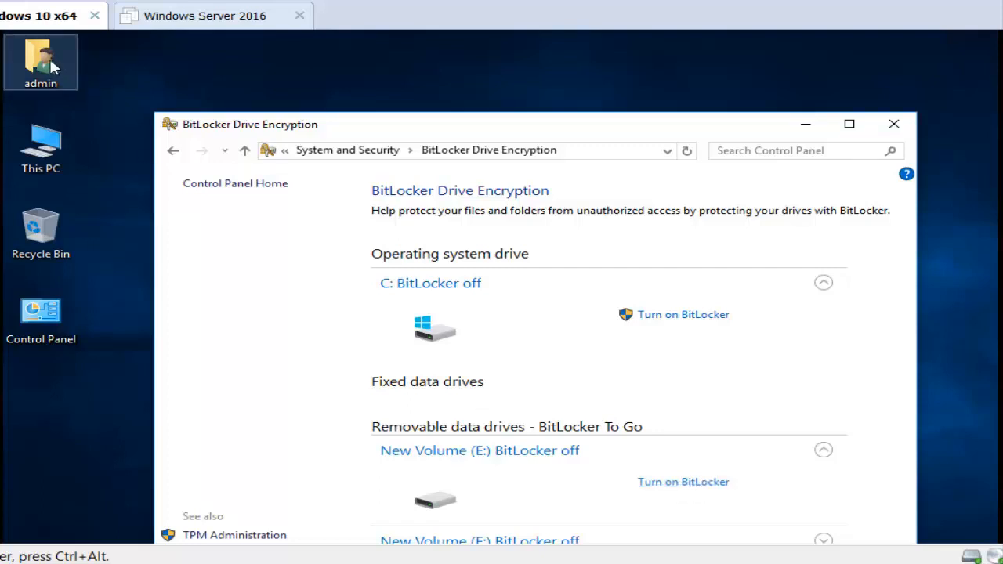
Check New Volume (E:) in This PC, close that window, and start turning on BitLocker for the E: drive.
double_click(52, 131)
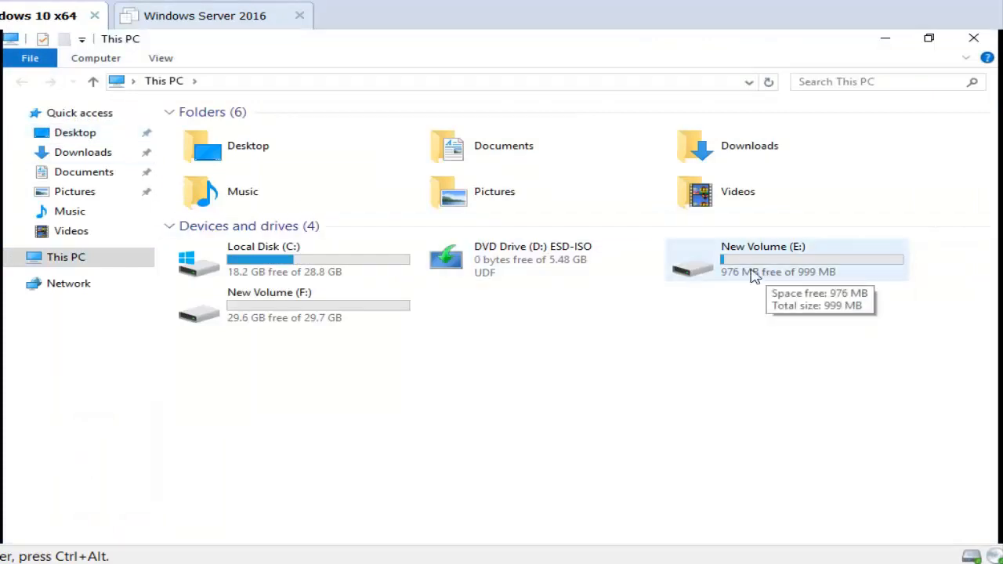
left_click(973, 37)
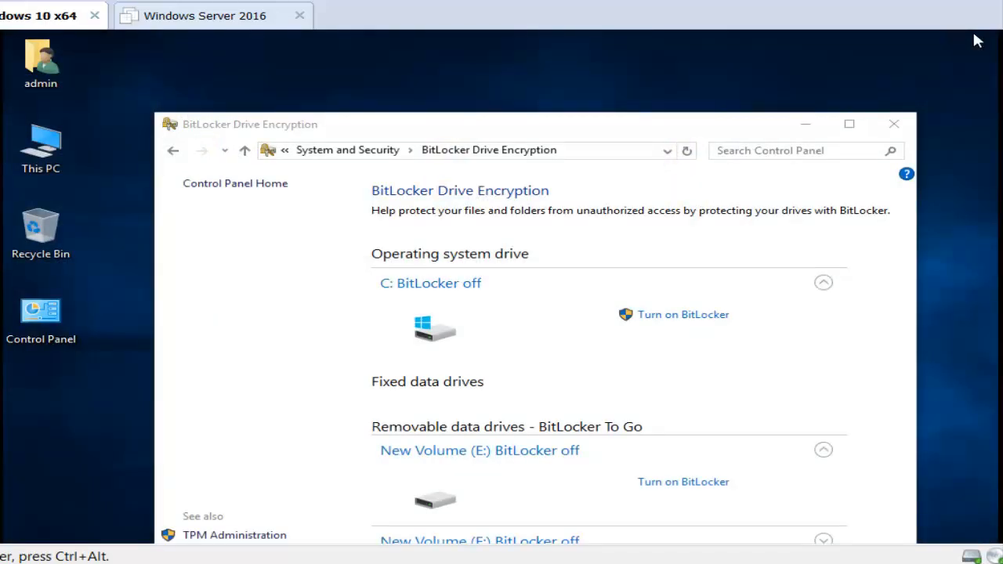
left_click(656, 487)
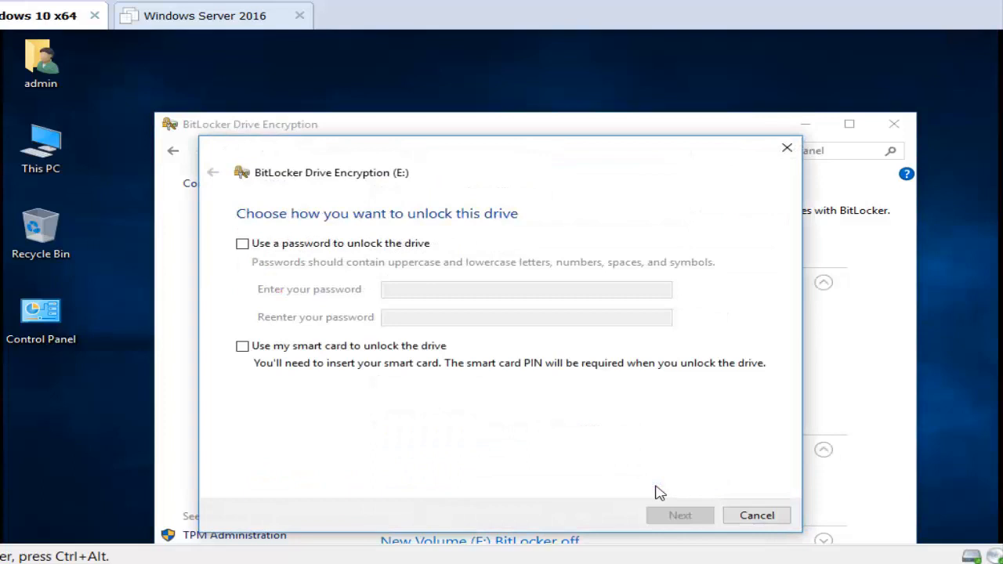
Choose a password as the unlock method for drive E:, enter and re-enter the drive password, and continue.
left_click(415, 247)
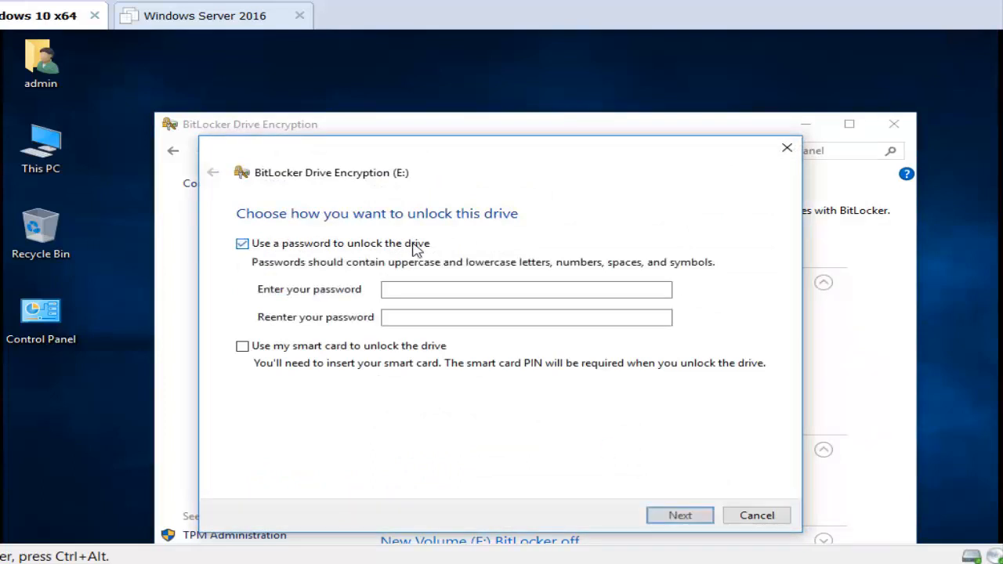
left_click(423, 215)
left_click(423, 217)
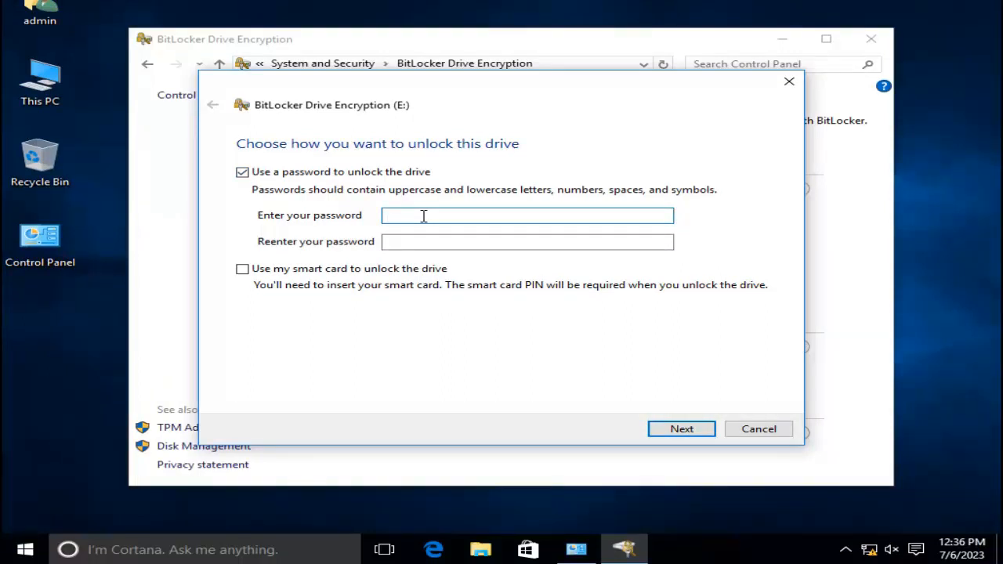
type("********")
left_click(413, 243)
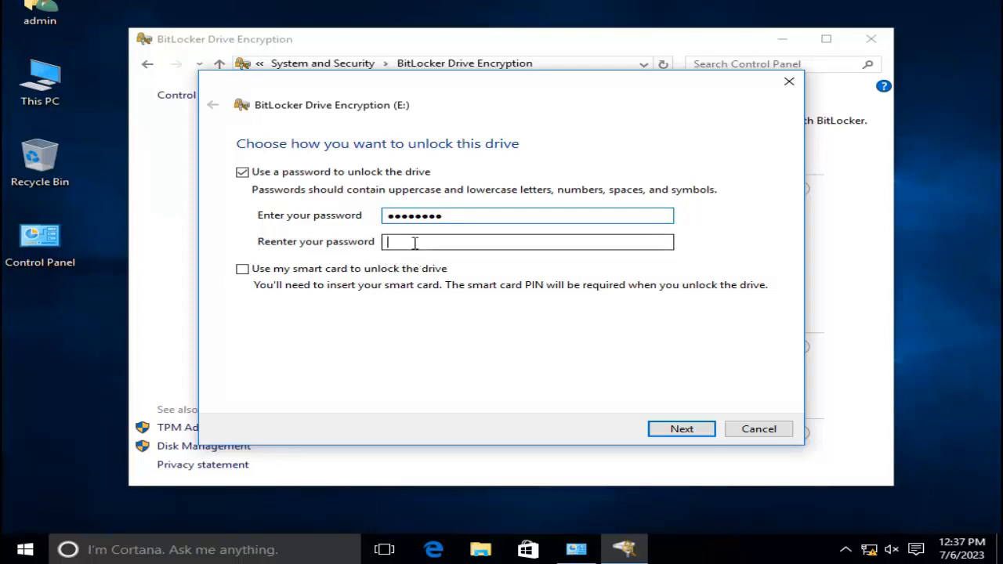
type("*****")
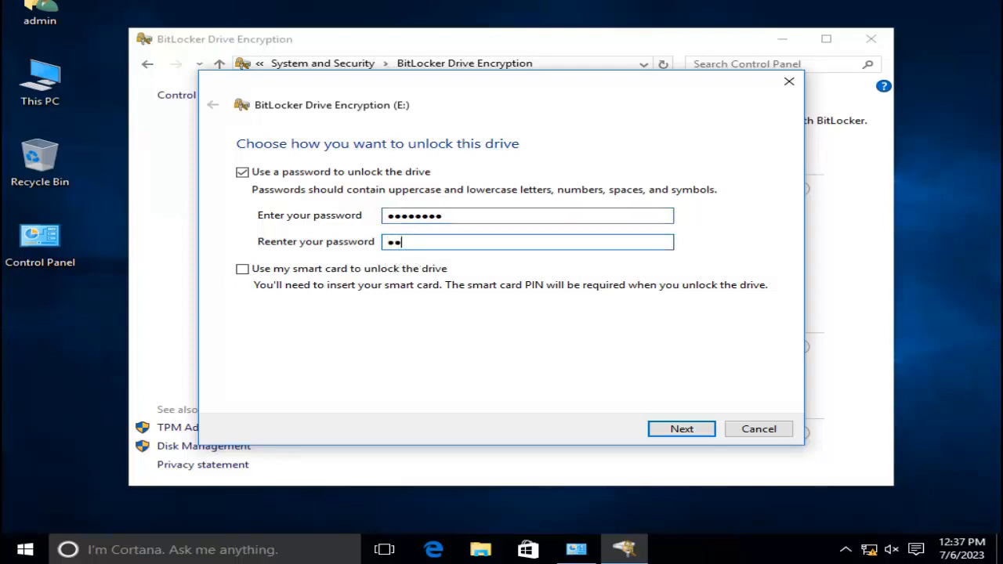
type("****")
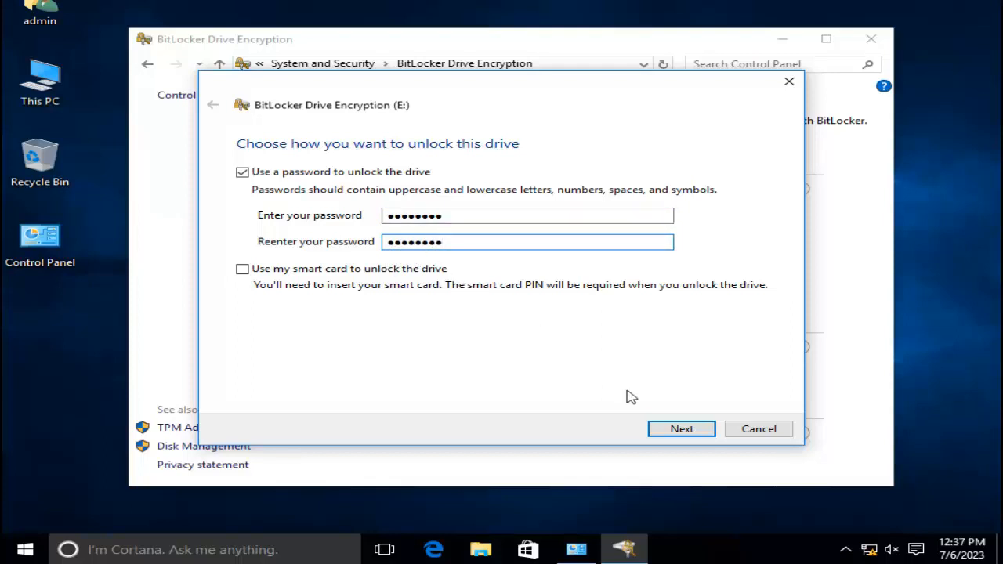
left_click(677, 430)
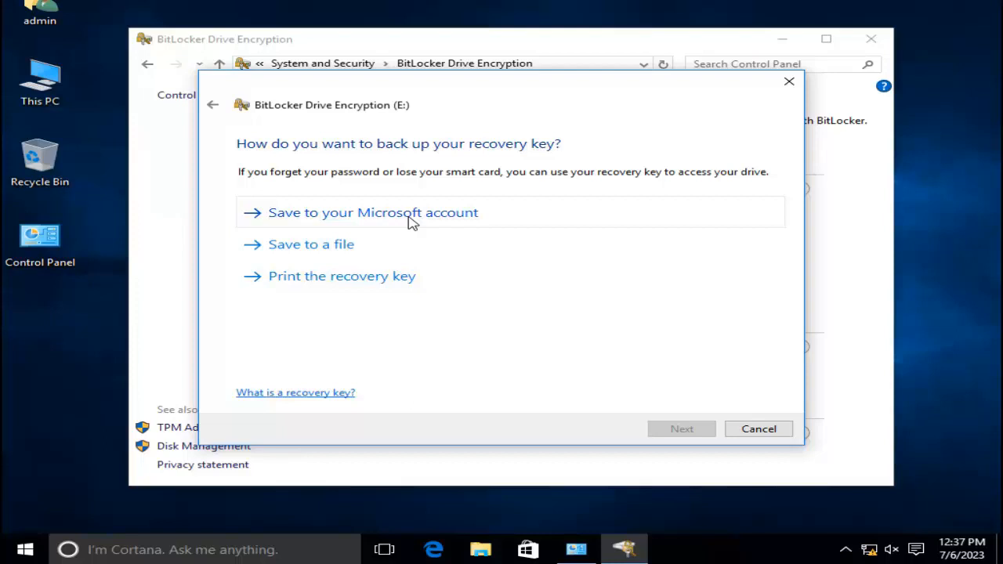
Back up the recovery key to a text file inside a new folder on Local Disk (C:), agreeing to save it on this PC.
left_click(348, 252)
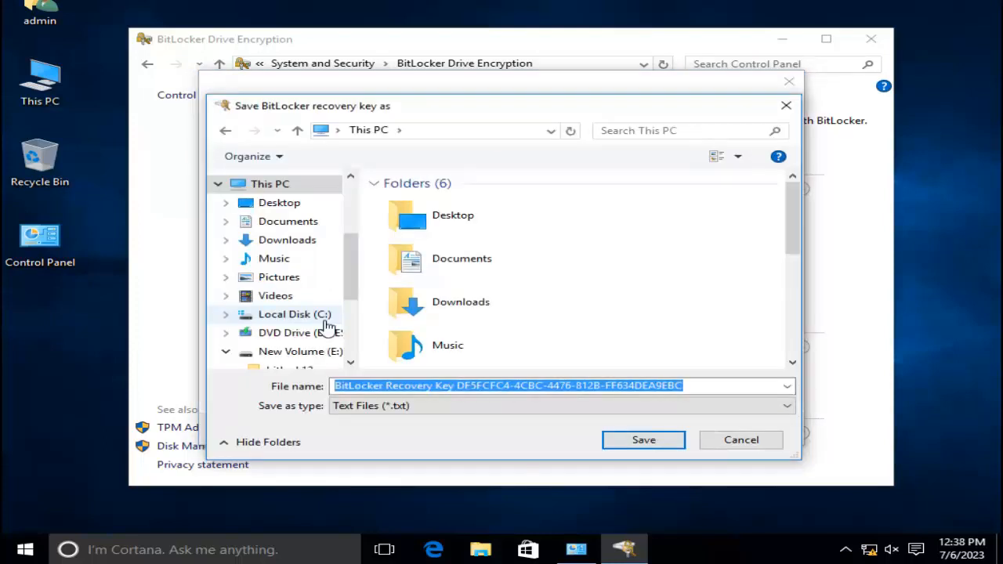
left_click(325, 318)
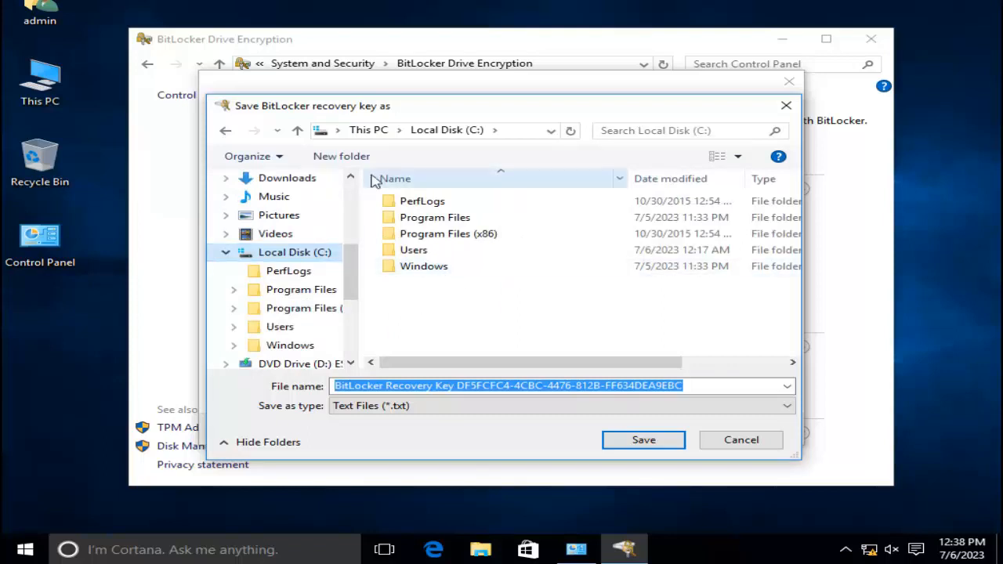
left_click(339, 159)
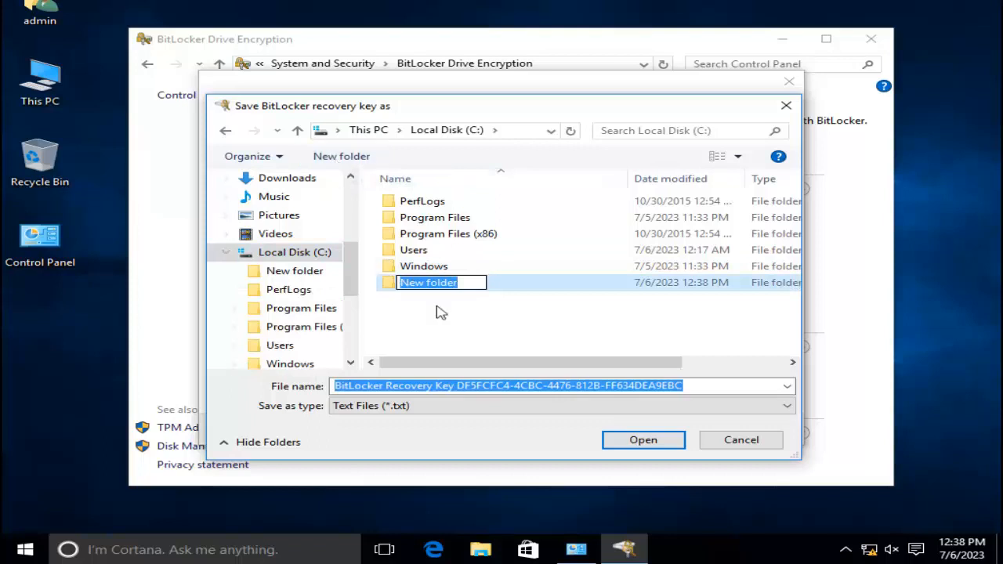
double_click(387, 287)
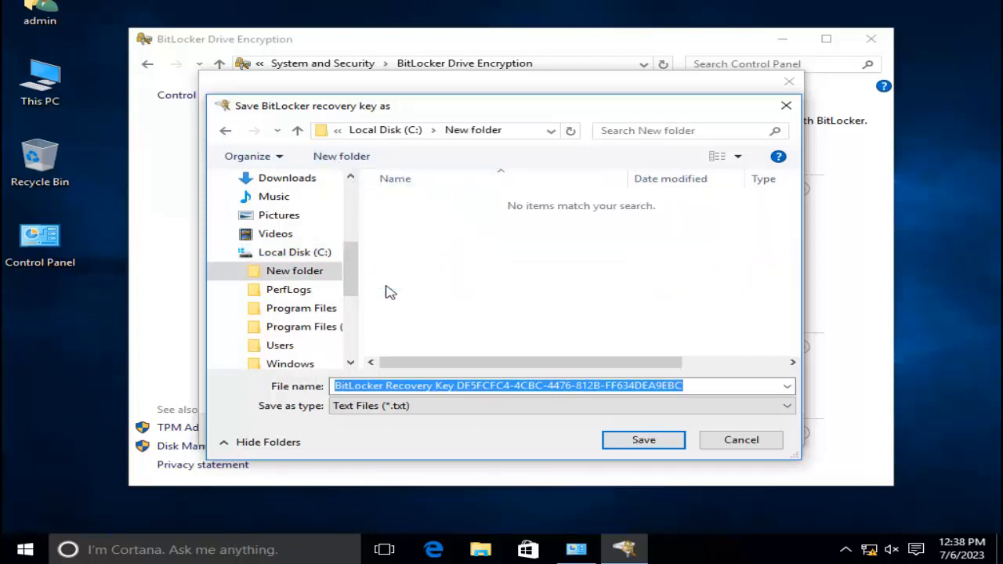
left_click(666, 445)
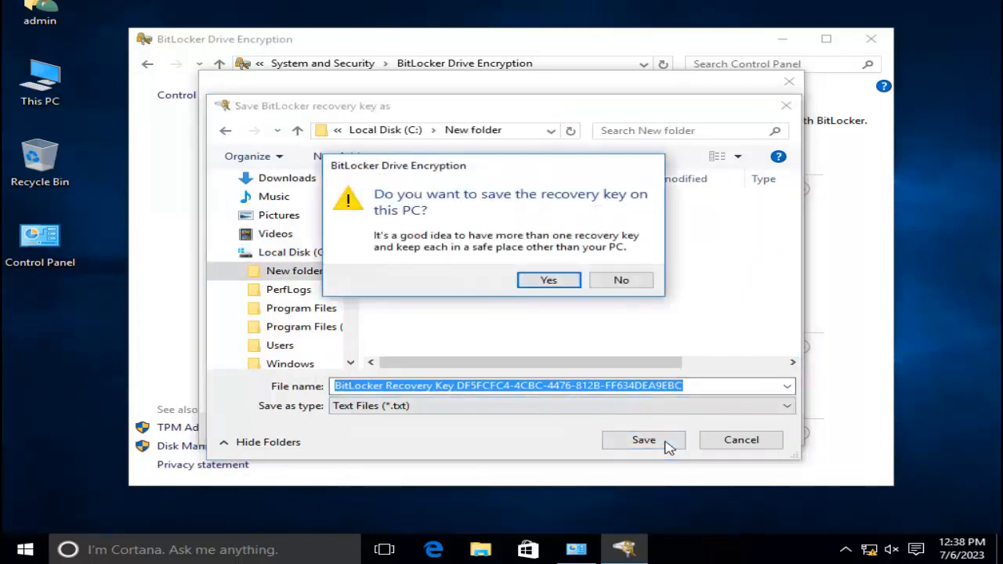
left_click(553, 284)
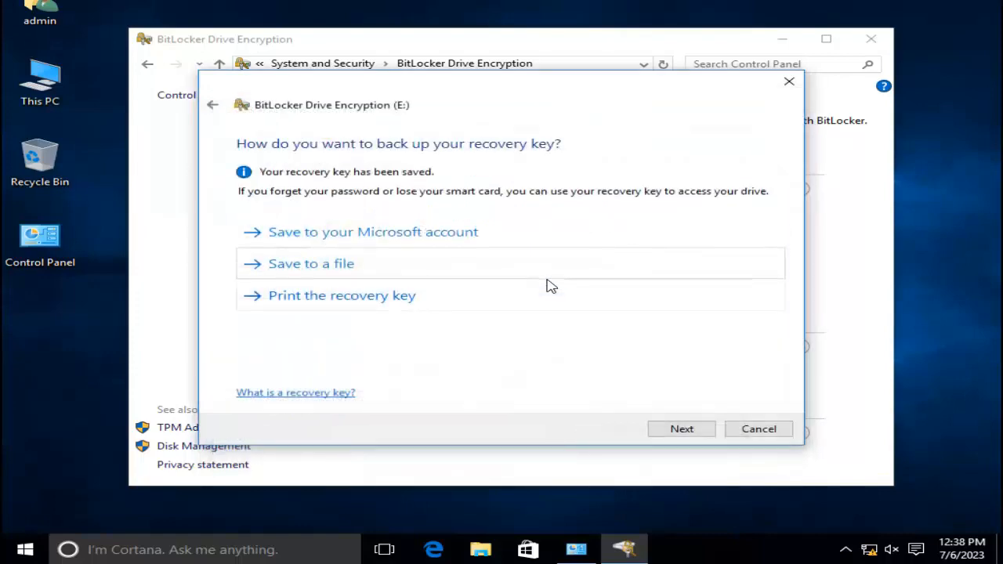
Accept the remaining encryption options with Compatible mode as the encryption mode, and start encrypting drive E:.
left_click(684, 436)
left_click(682, 433)
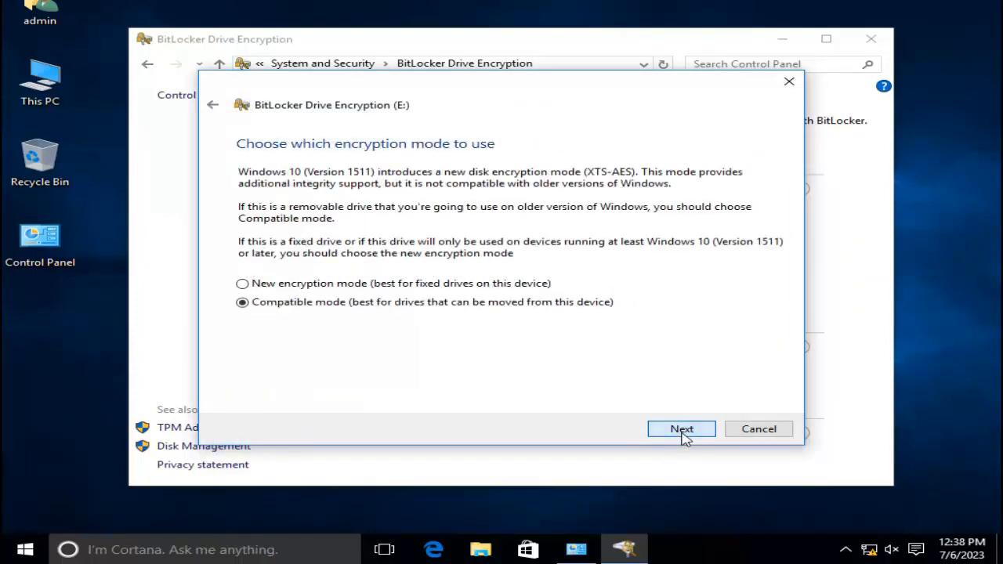
left_click(681, 434)
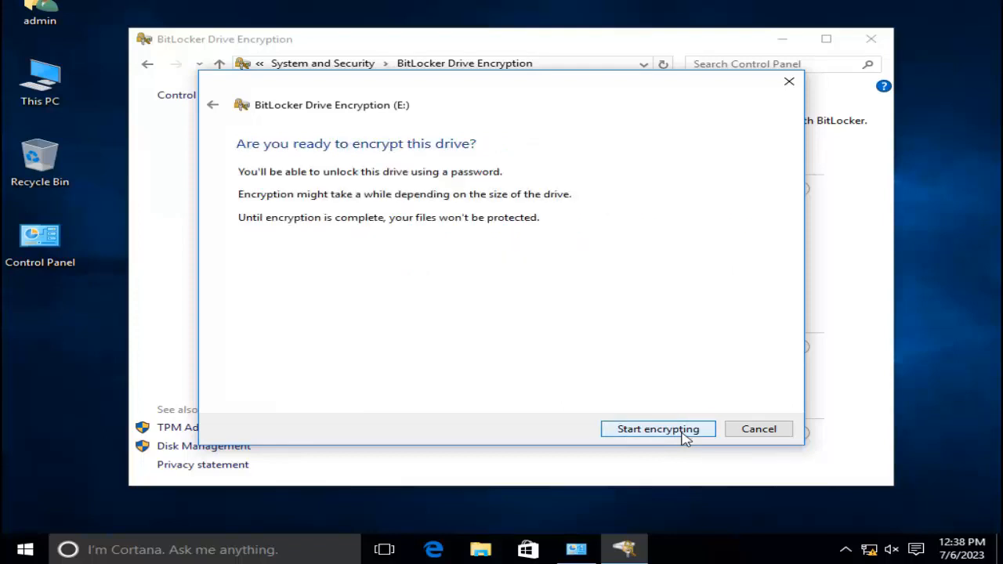
left_click(683, 437)
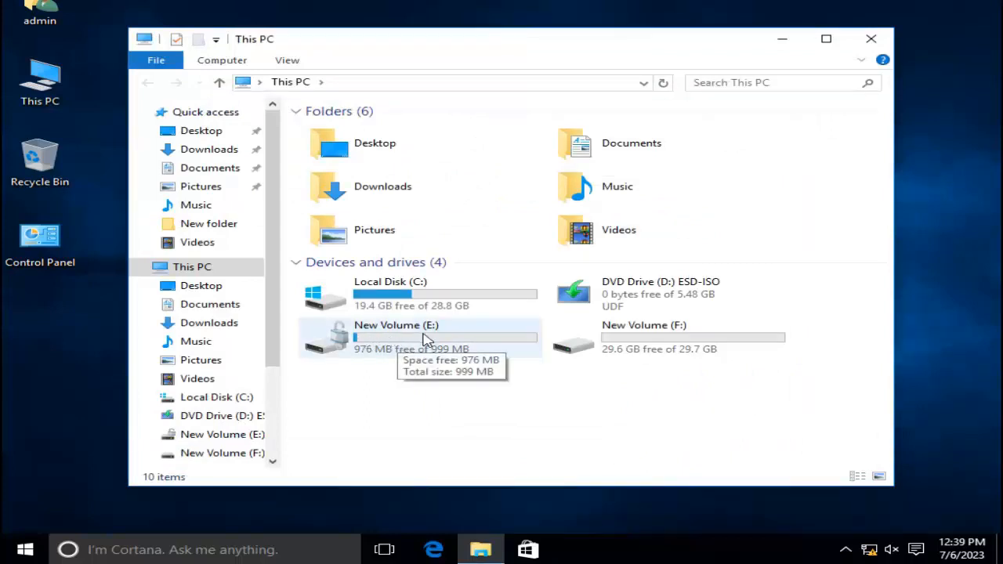
View the contents of New Volume (E:) in File Explorer and close the window.
double_click(425, 338)
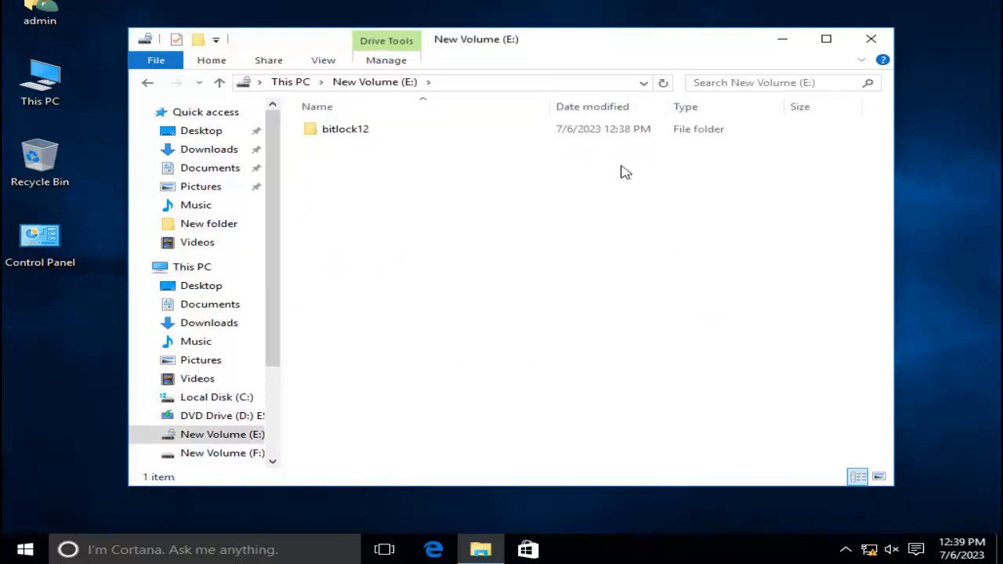
left_click(870, 41)
Restart Windows after starting the encryption of drive E:.
key("super+x")
mouse_move(238, 497)
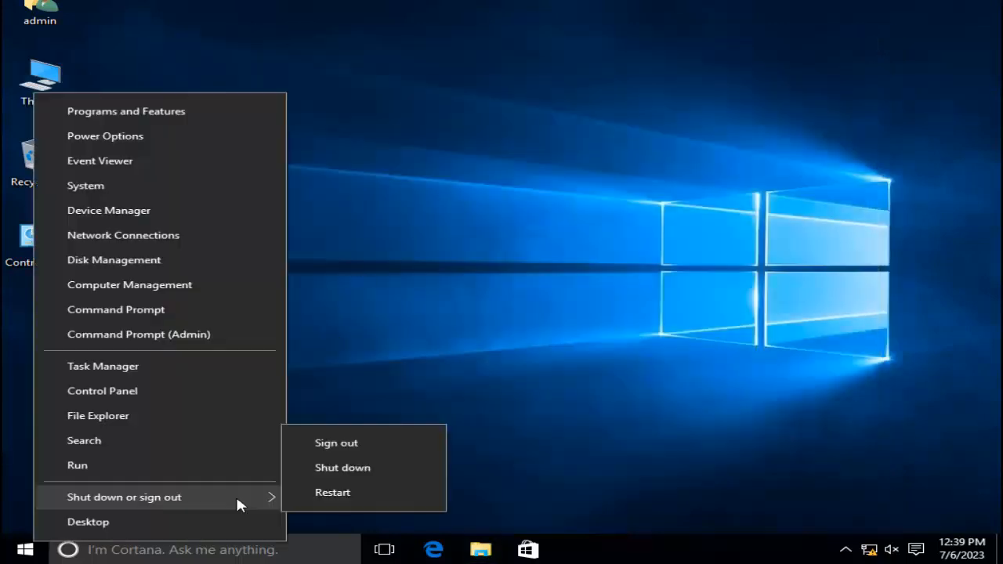
left_click(324, 494)
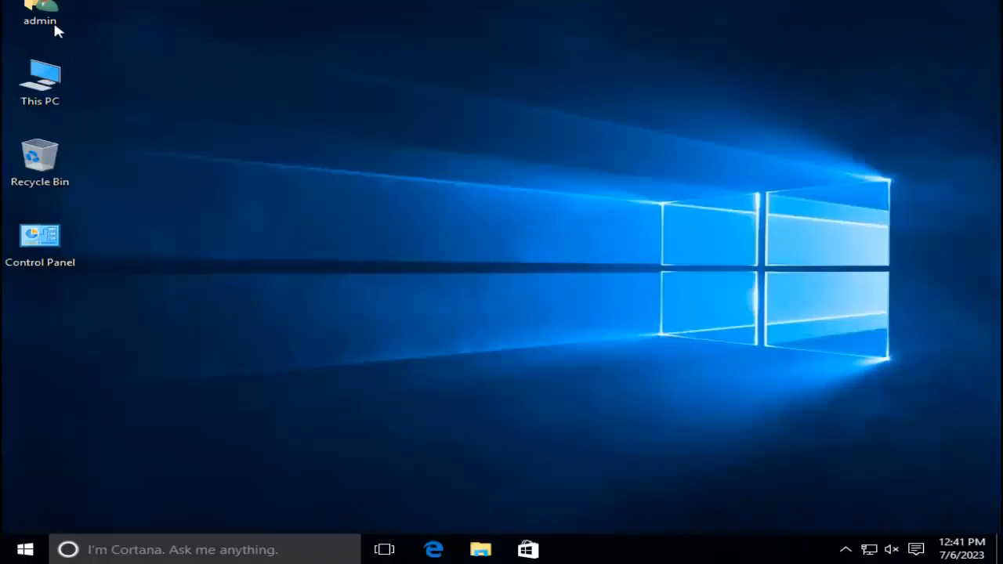
Open the locked Local Disk (E:) from This PC to view its password prompt, and dismiss the prompt.
double_click(49, 79)
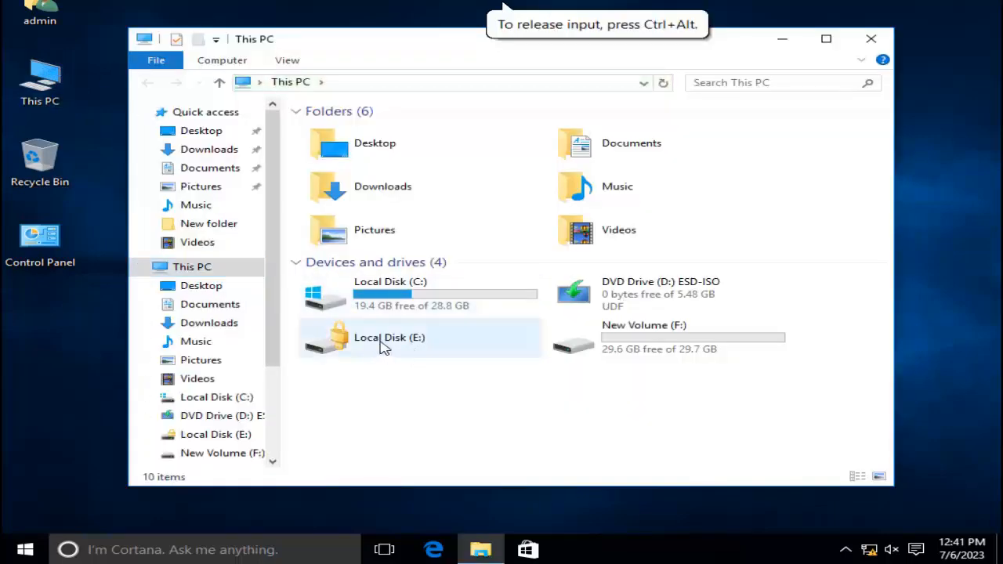
left_click(384, 345)
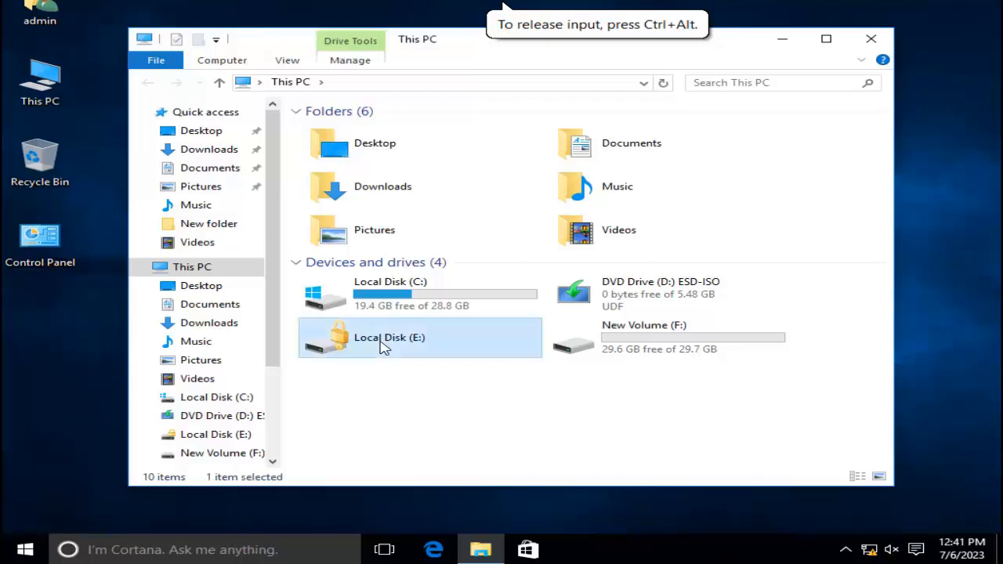
double_click(425, 338)
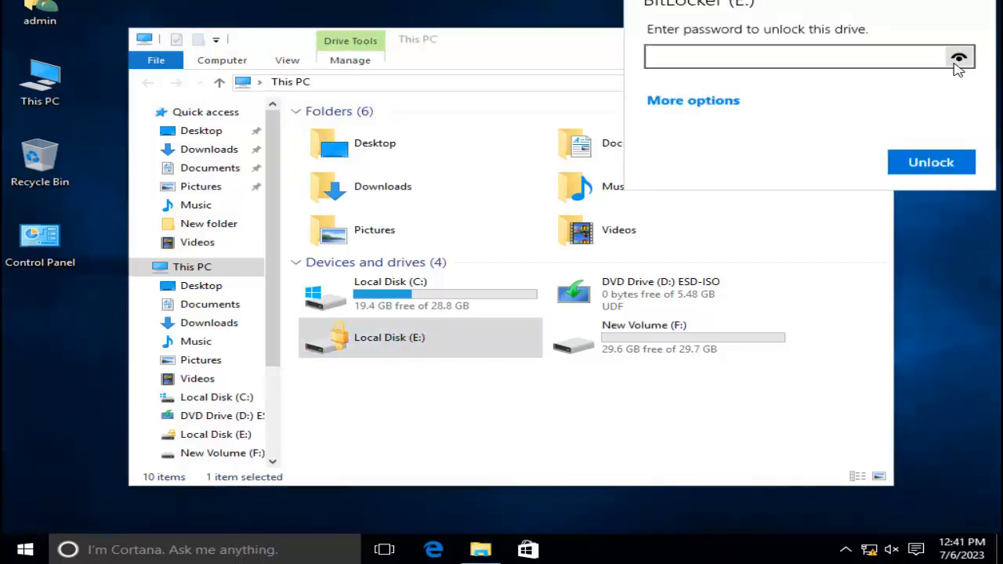
left_click(601, 83)
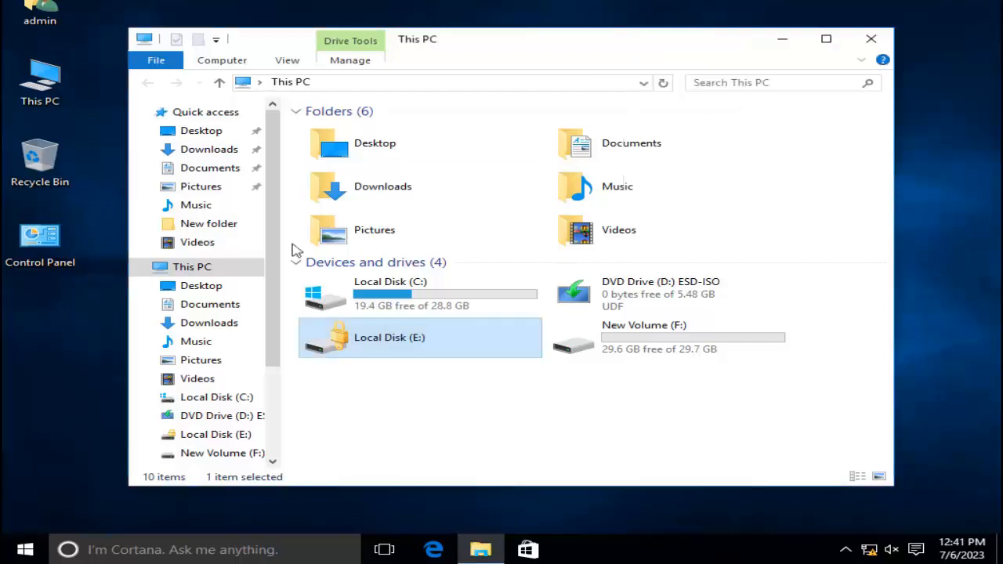
Unlock Local Disk (E:) by entering its BitLocker password.
double_click(384, 353)
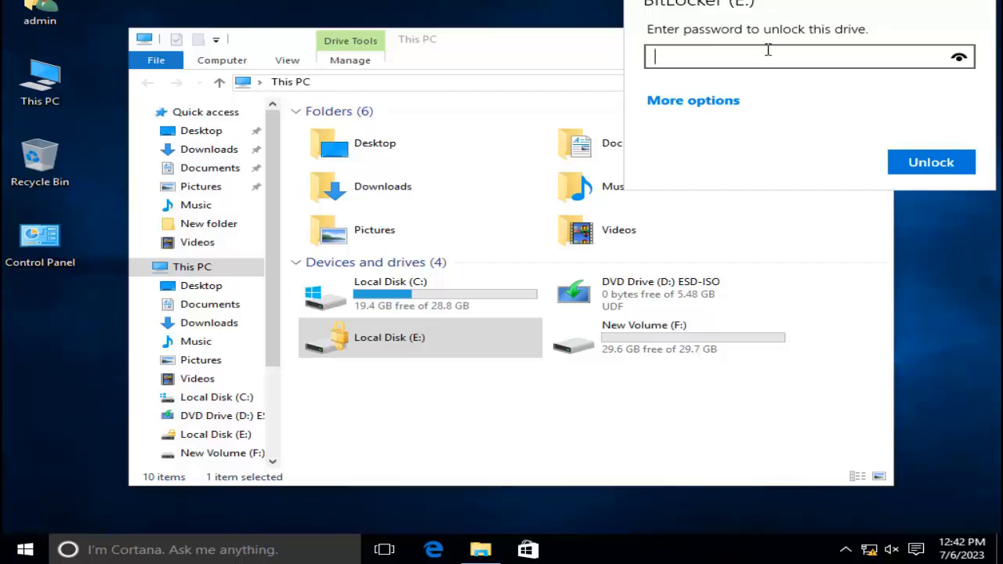
type("********")
left_click(927, 162)
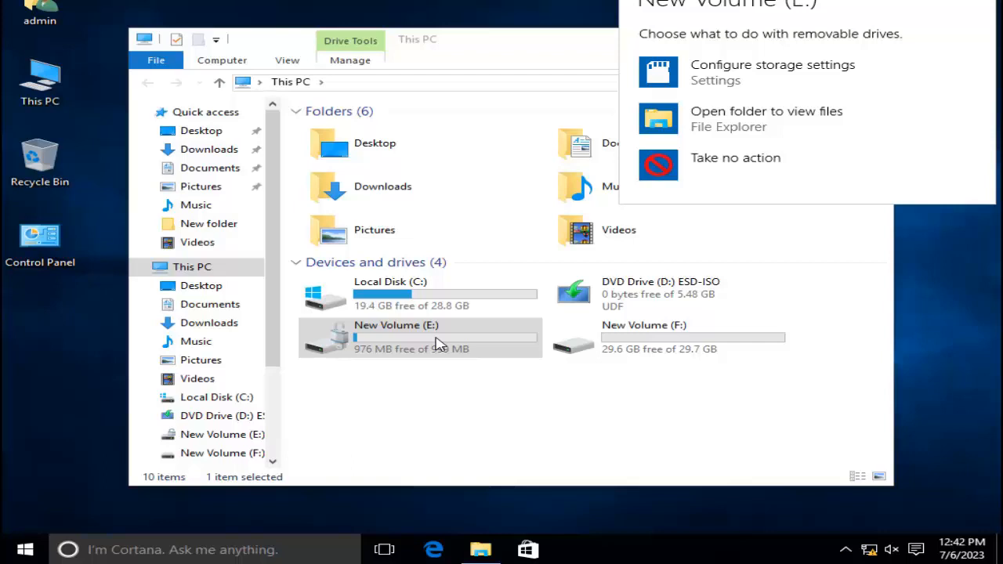
Restart Windows again so that the unlocked E: drive is locked.
right_click(28, 549)
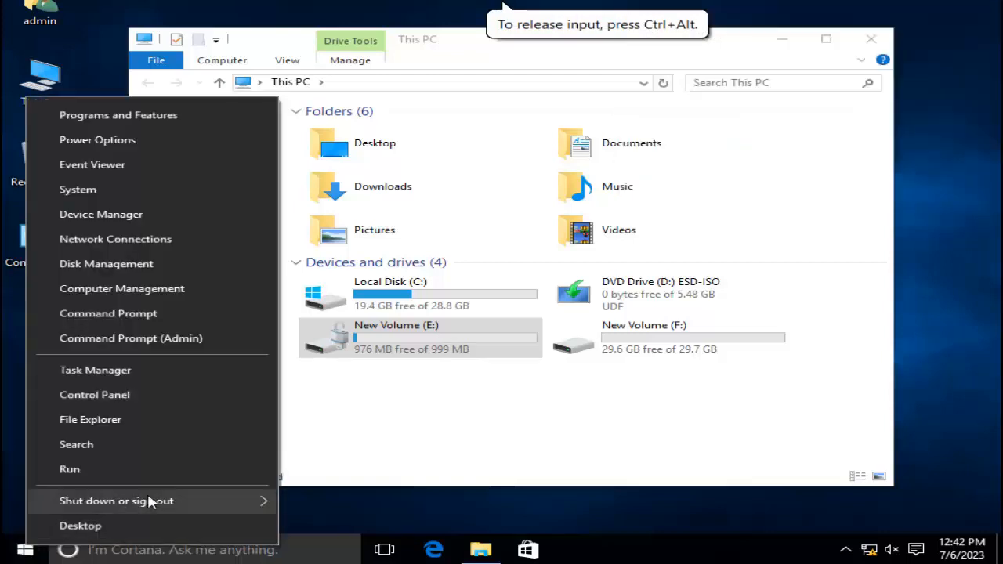
mouse_move(245, 503)
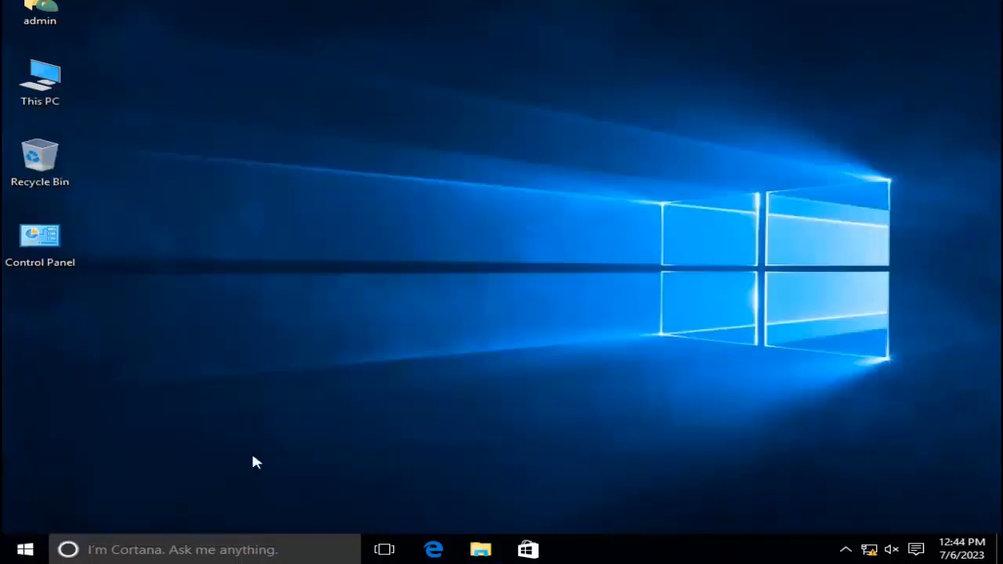
Try to unlock Local Disk (E:) from This PC with a BitLocker password, and open its recovery key entry instead.
double_click(40, 93)
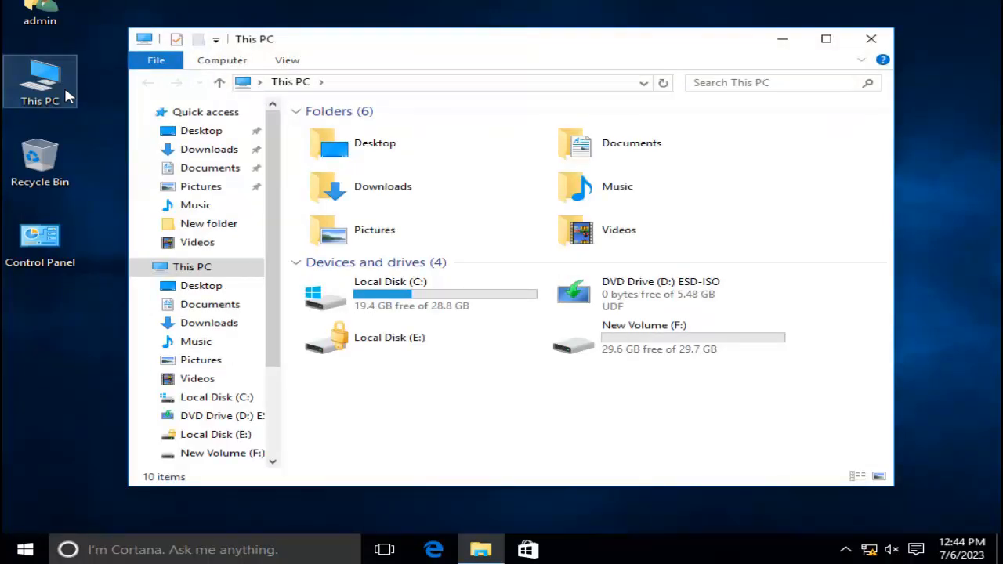
left_click(394, 345)
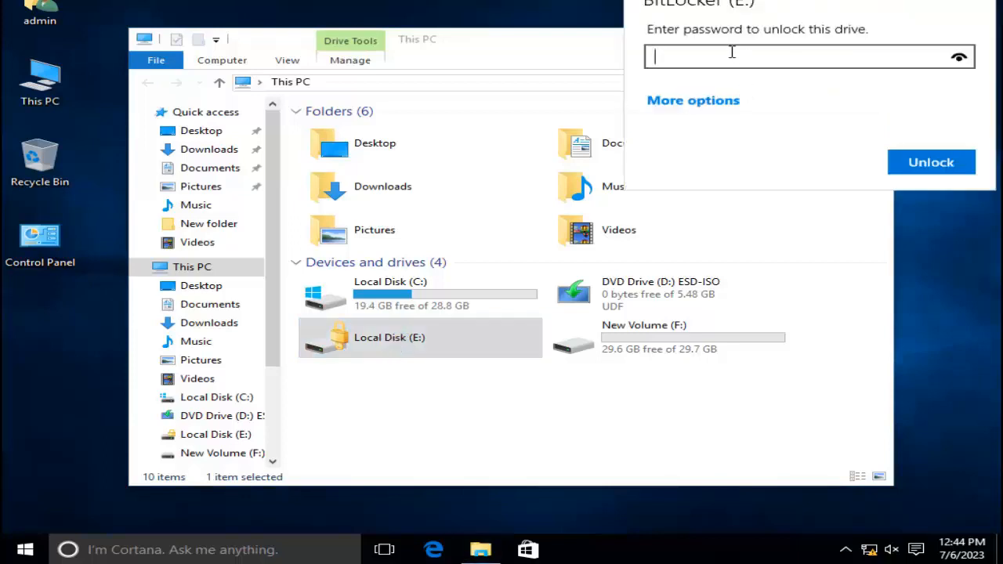
type("••••")
left_click(934, 171)
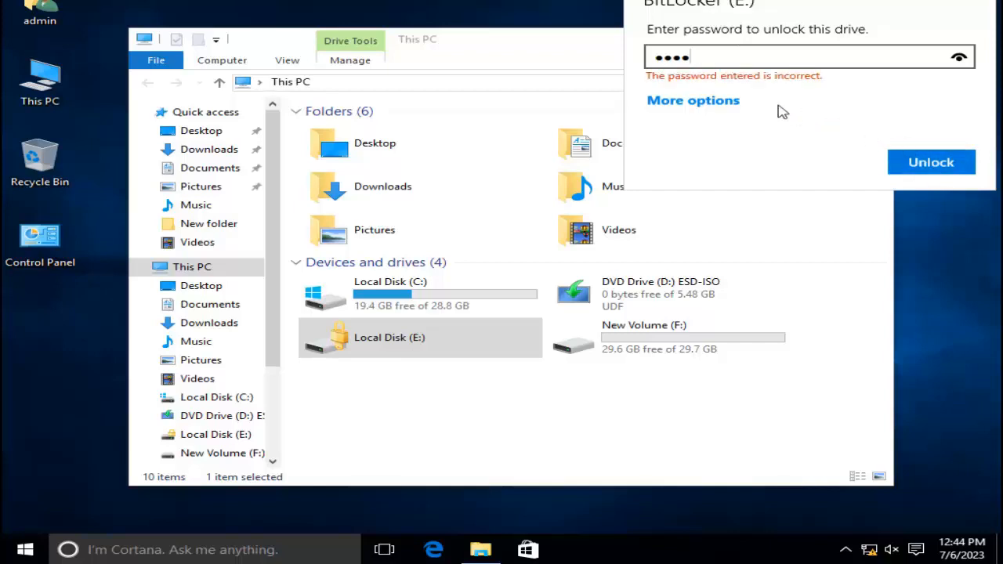
left_click(717, 108)
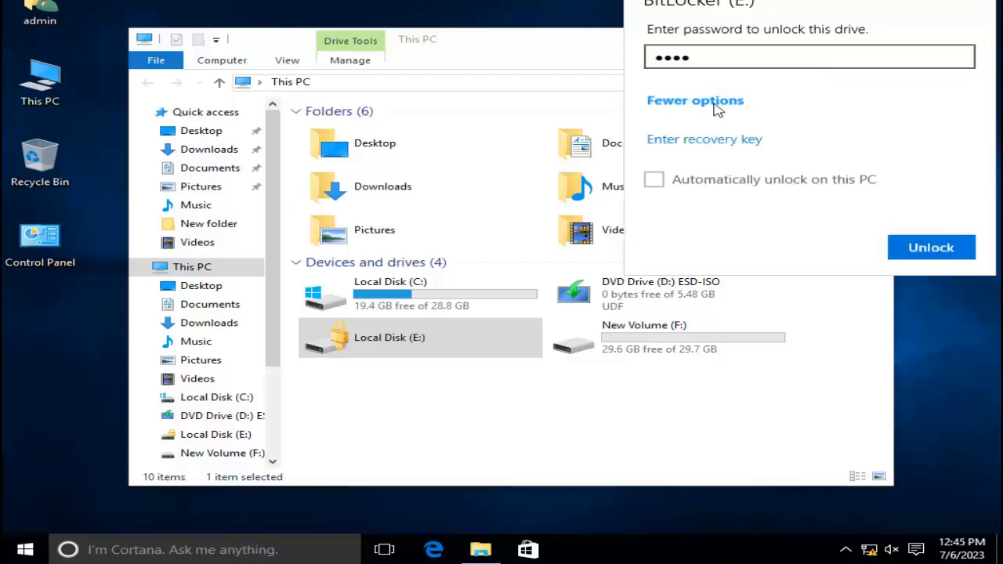
left_click(703, 149)
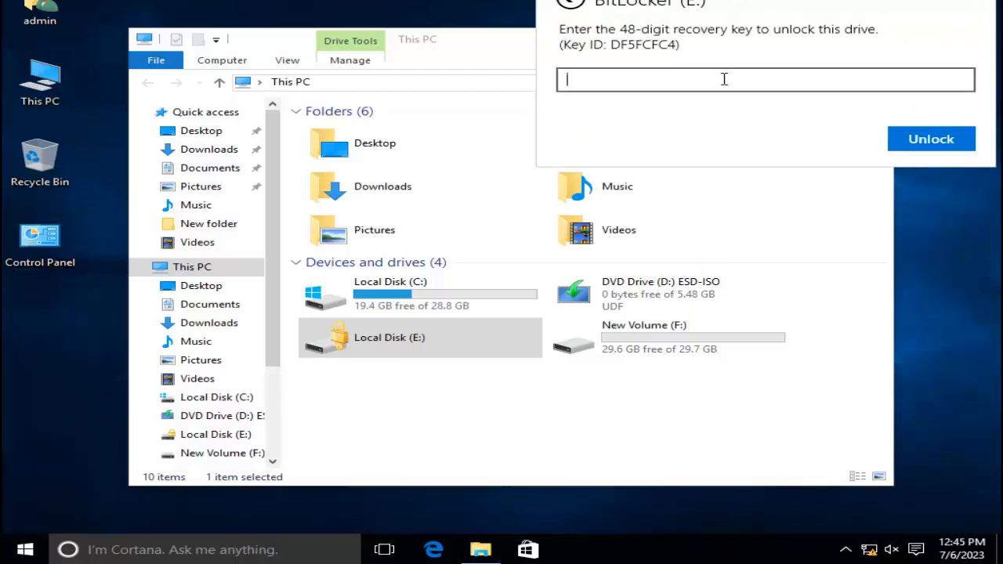
Open the saved BitLocker recovery key text file from New folder on Local Disk (C:).
left_click(402, 294)
double_click(402, 294)
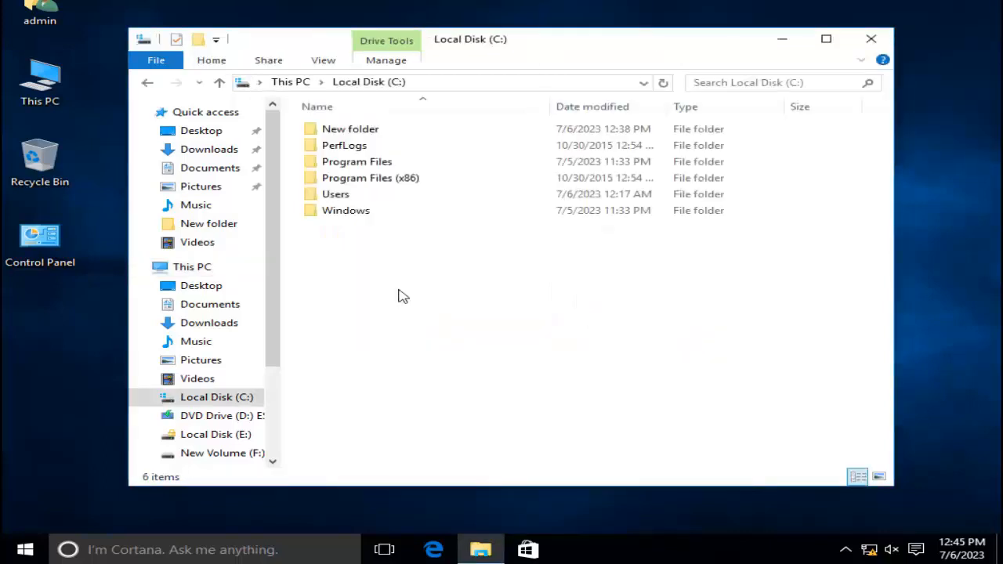
double_click(362, 135)
double_click(362, 134)
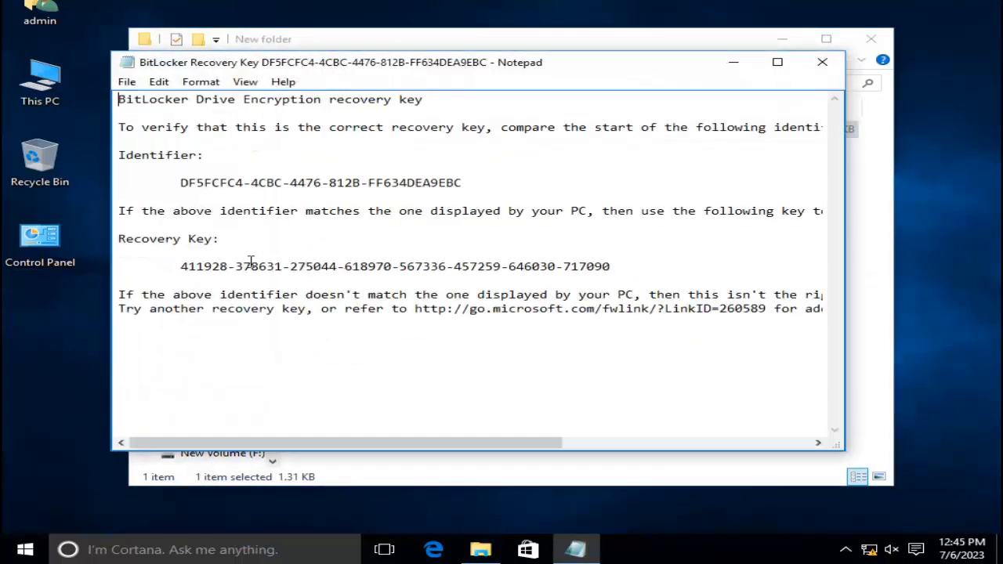
Select the complete recovery key in the text file and copy it to the clipboard.
double_click(183, 268)
left_click(187, 269)
double_click(188, 269)
key("shift+Right")
key("shift+Right")
key("shift+Right")
key("shift+Right")
key("shift+Right")
key("shift+Right")
key("shift+Right")
key("shift+Right")
key("shift+Right")
key("shift+Right")
key("shift+Right")
key("shift+Right")
key("shift+Right")
key("shift+Right")
key("shift+Right")
key("shift+Right")
key("shift+Right")
key("shift+Right")
key("shift+Right")
key("shift+Right")
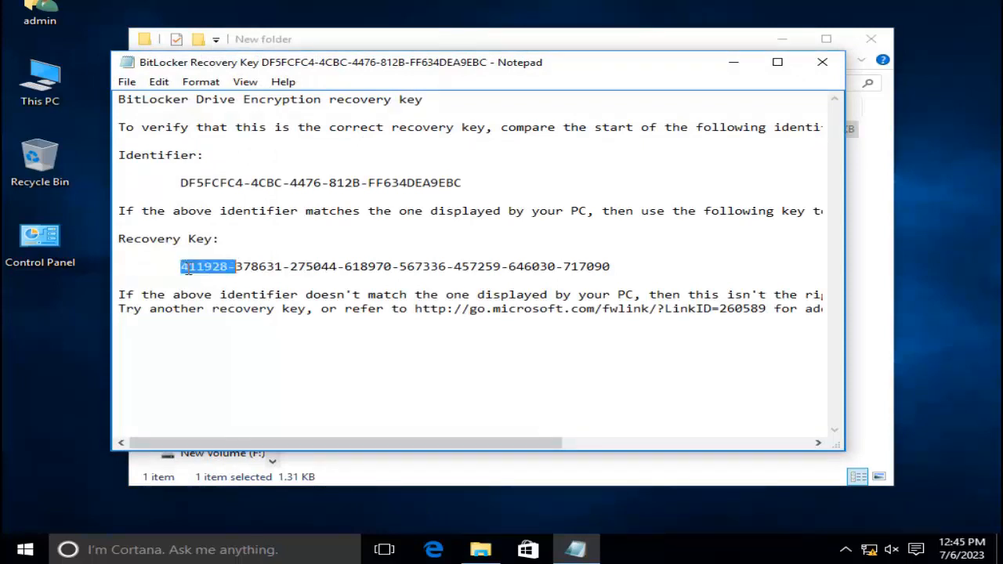
key("shift+Right")
key("shift+Right")
key("shift+Right")
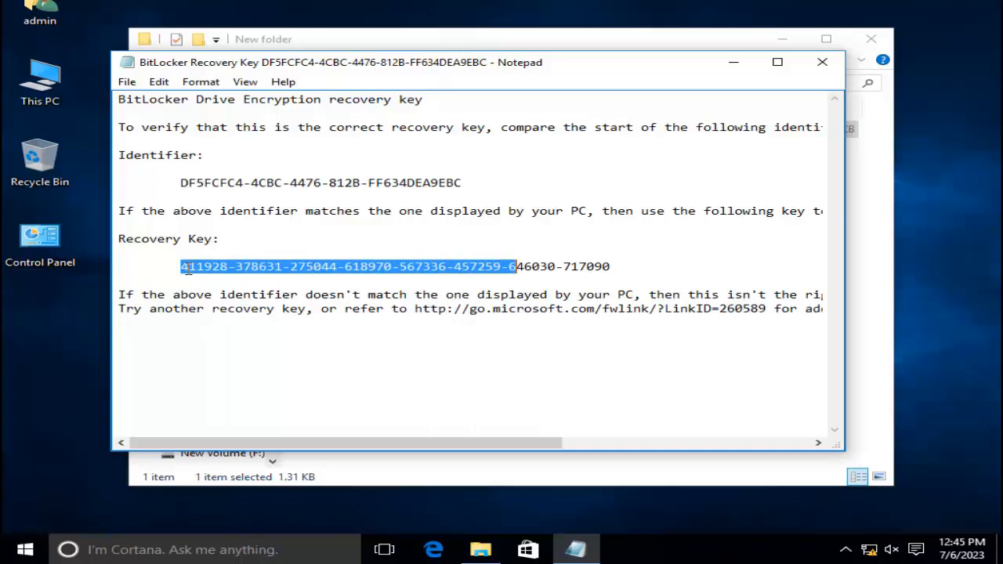
key("shift+Right")
key("shift+Right")
key("shift+Right")
key("shift+Right")
key("shift+Right")
key("shift+Right")
key("shift+Right")
key("shift+Right")
key("shift+Right")
key("shift+Right")
key("shift+Right")
key("shift+Right")
key("shift+Right")
key("ctrl+c")
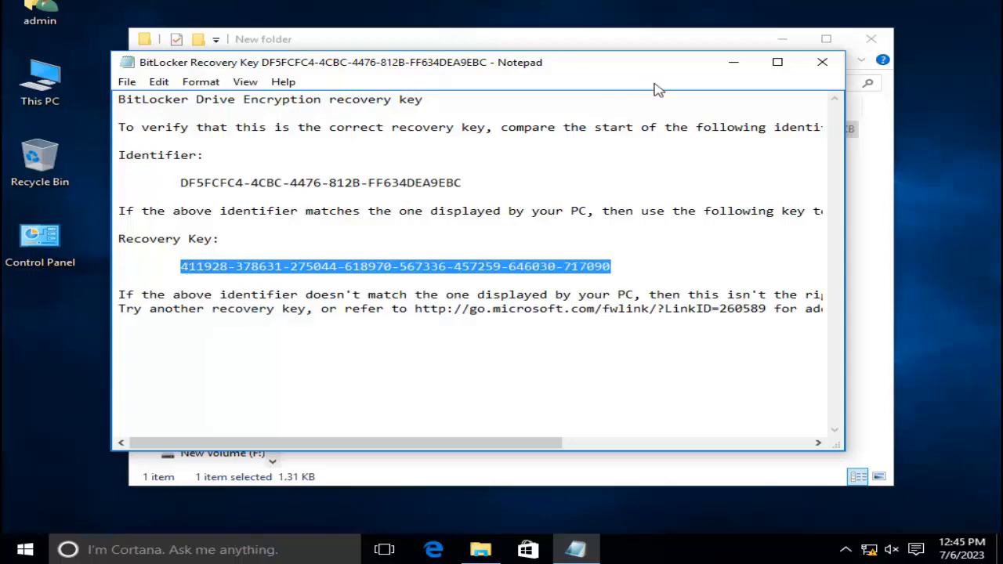
Minimize the text file and unlock Local Disk (E:) by pasting the copied key as its BitLocker recovery key.
left_click(732, 65)
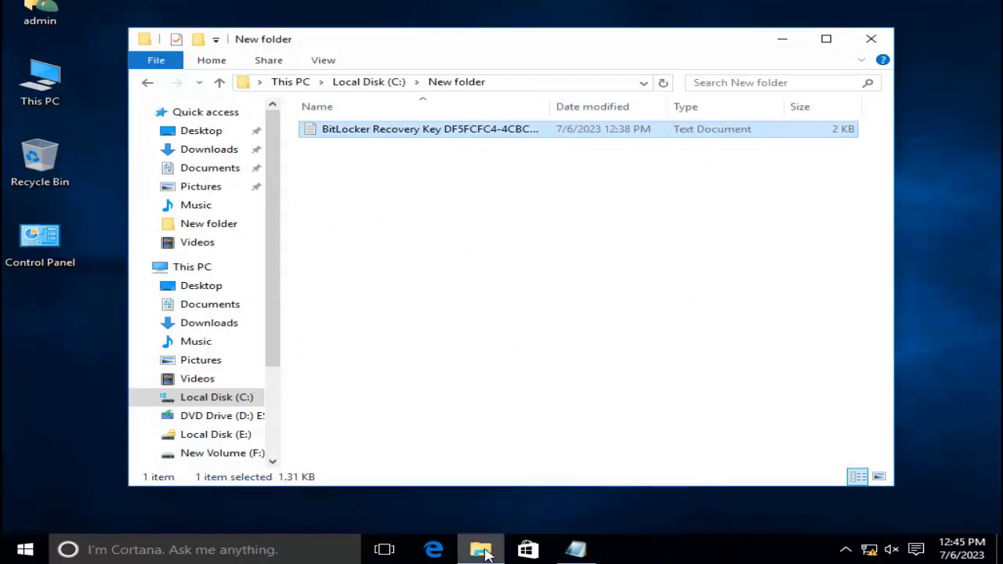
left_click(484, 550)
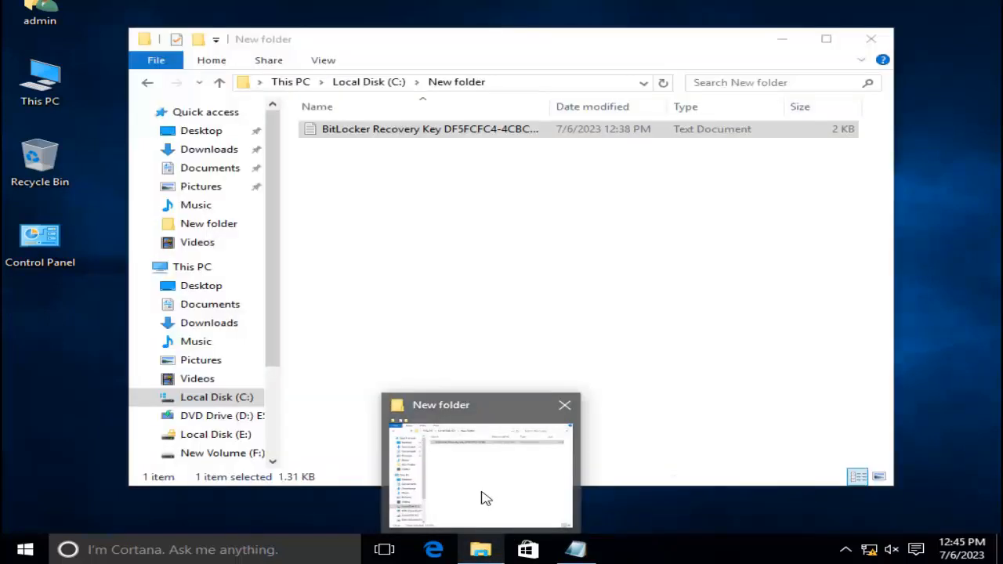
left_click(481, 499)
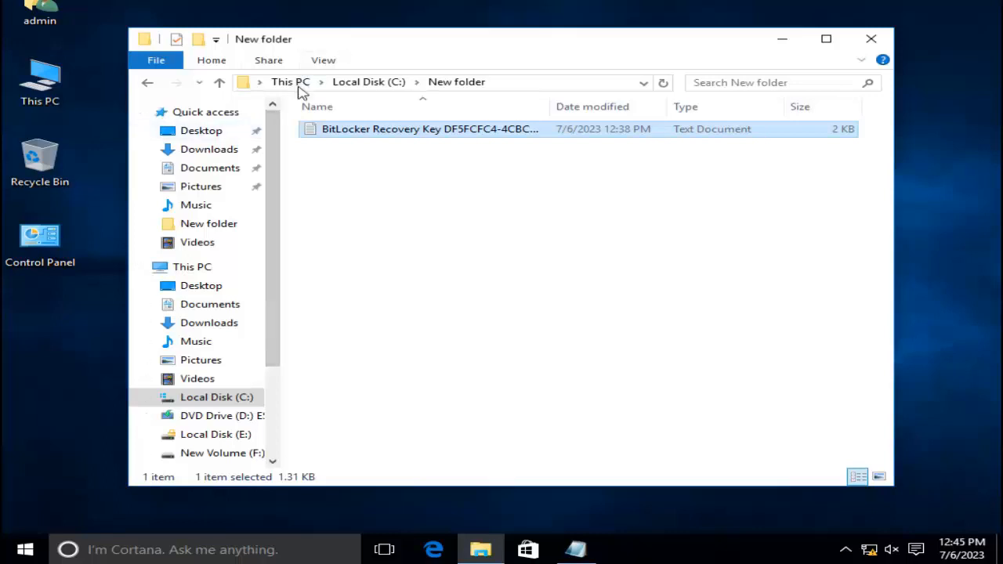
left_click(209, 433)
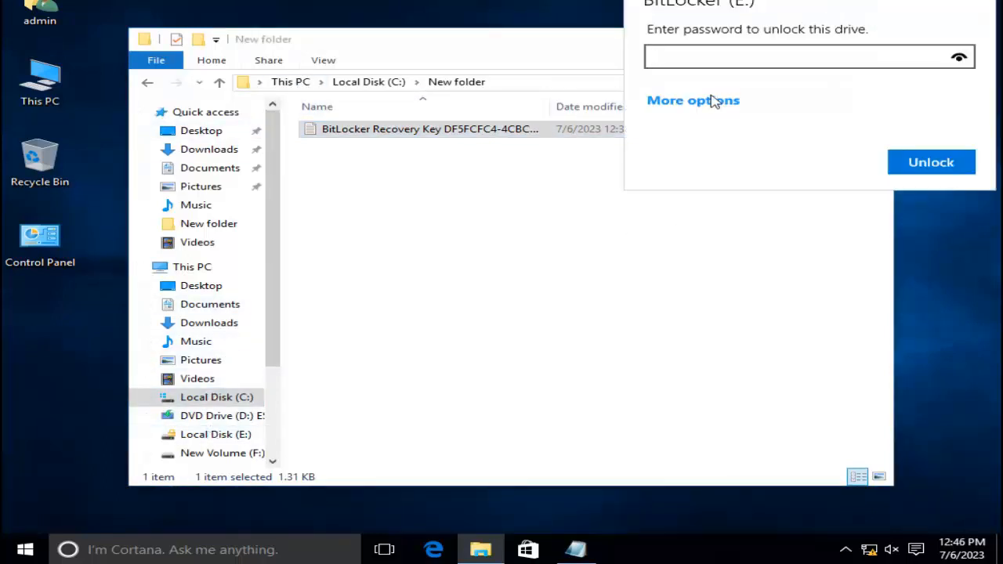
left_click(709, 106)
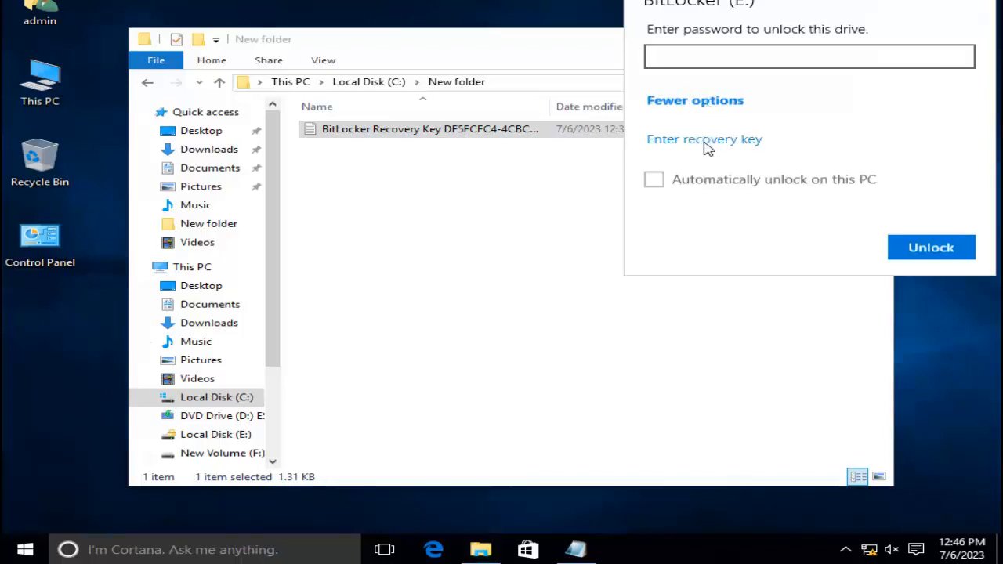
left_click(706, 143)
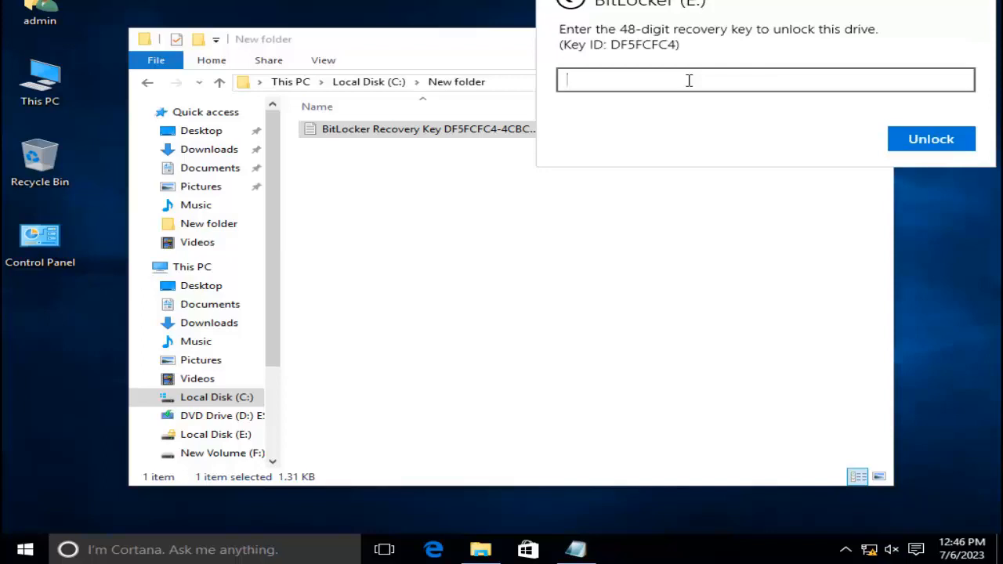
key("ctrl+v")
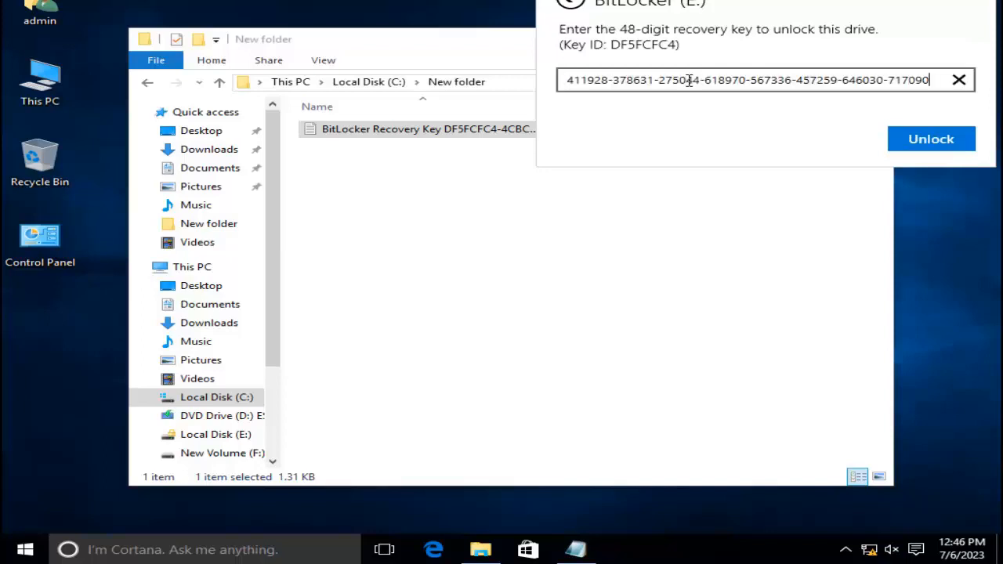
left_click(924, 147)
left_click(925, 145)
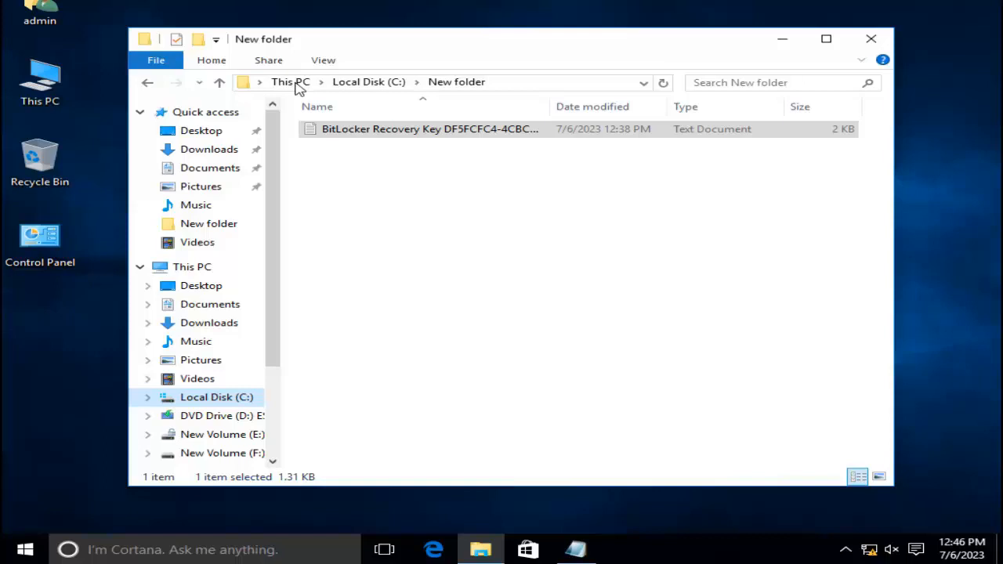
Open BitLocker management for New Volume (E:) from This PC and turn off BitLocker to decrypt the drive.
left_click(297, 85)
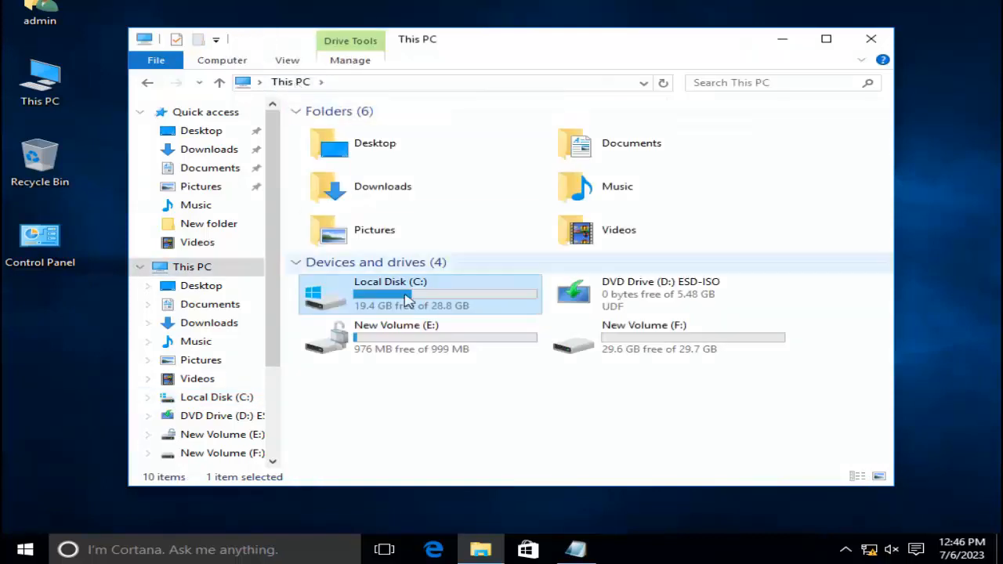
right_click(403, 342)
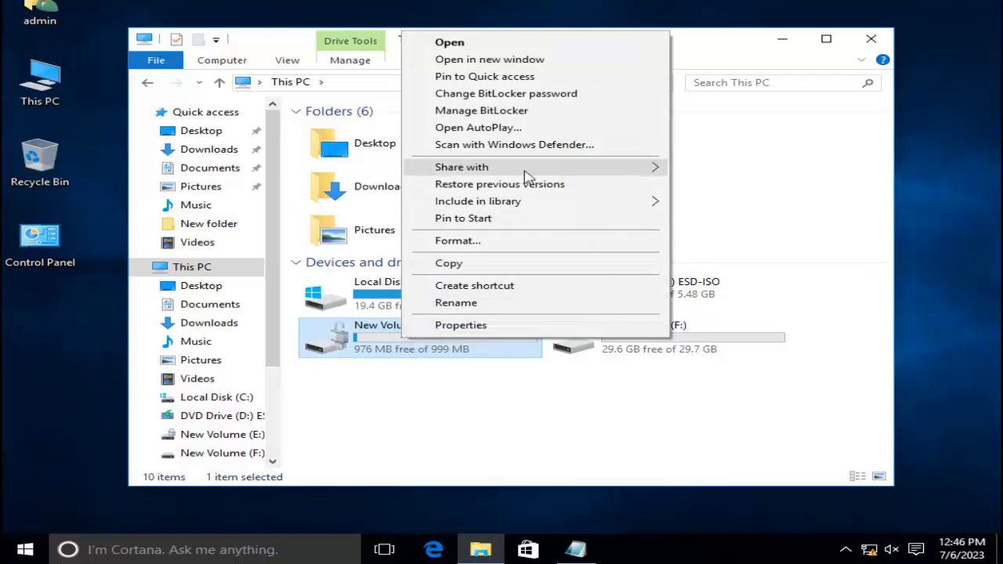
left_click(505, 114)
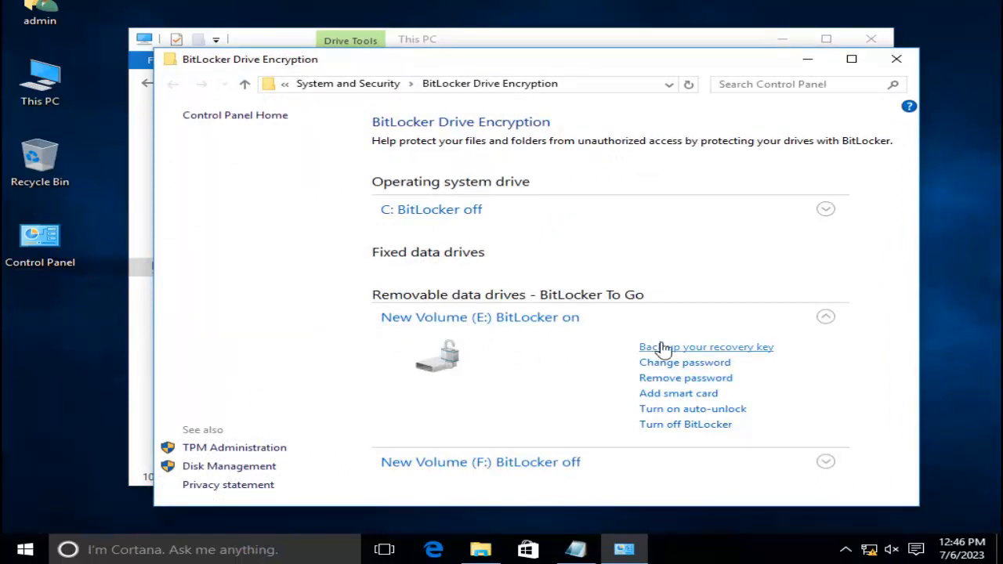
left_click(674, 427)
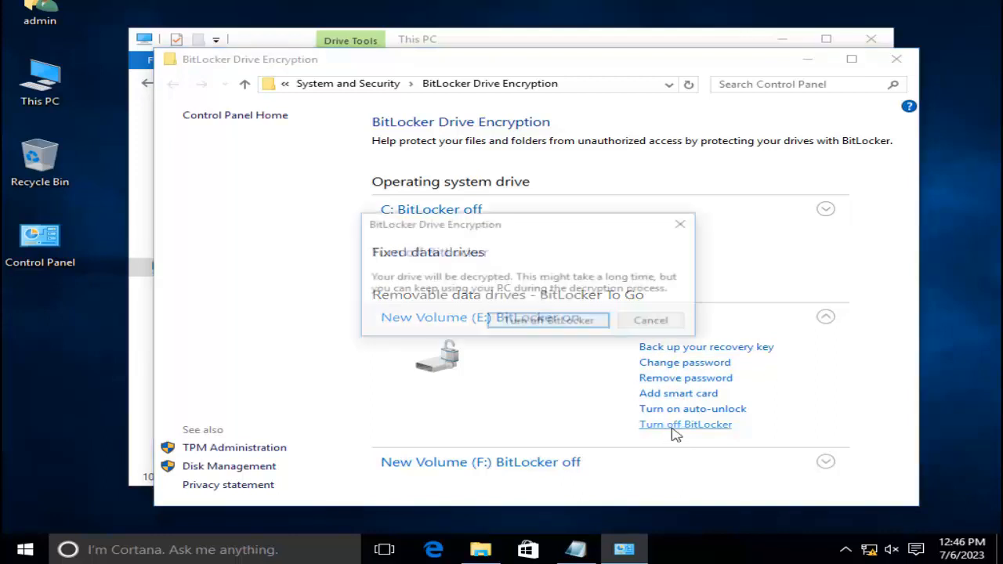
left_click(584, 329)
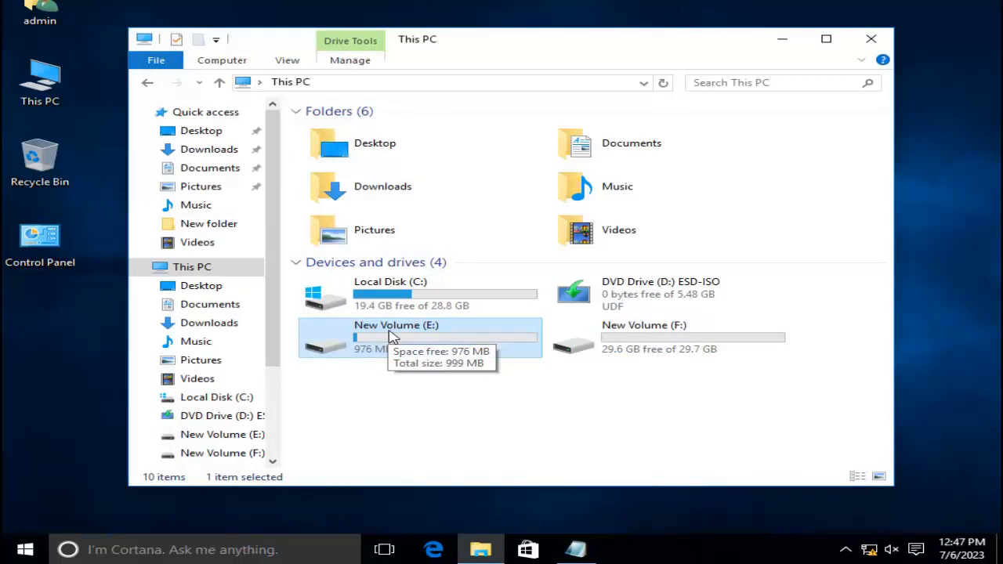
Try to turn on BitLocker for Local Disk (C:), and cancel the setup wizard.
right_click(437, 291)
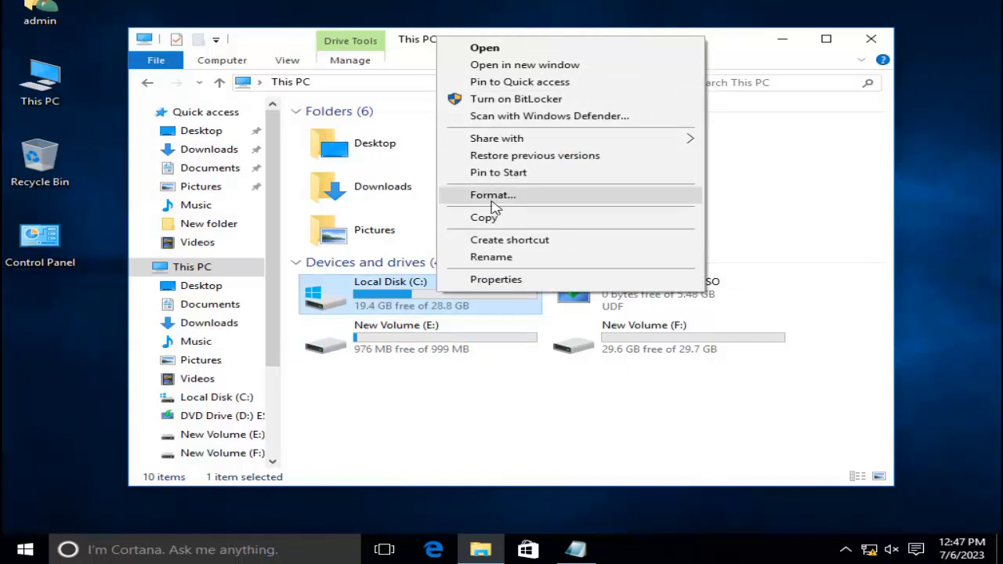
left_click(551, 99)
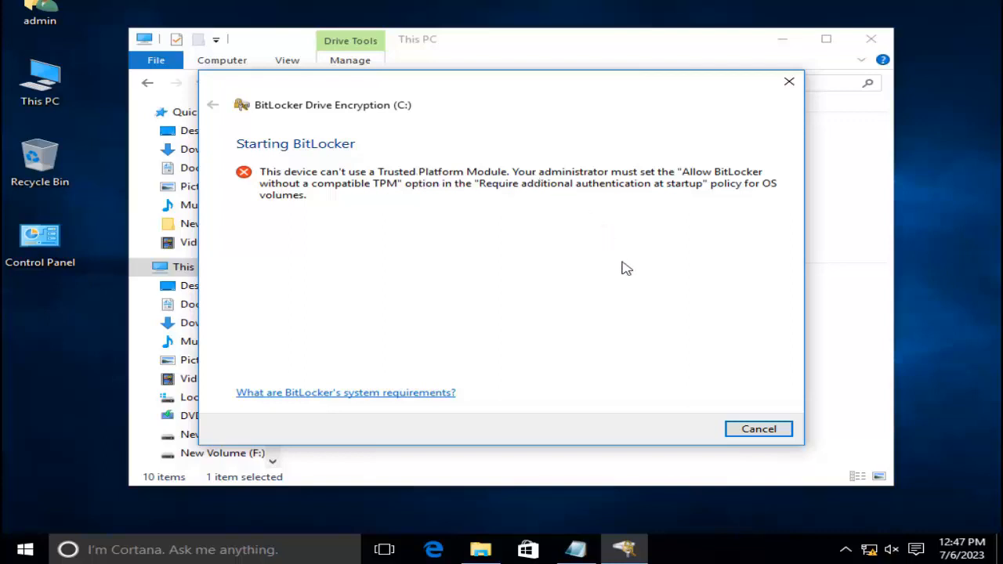
left_click(757, 428)
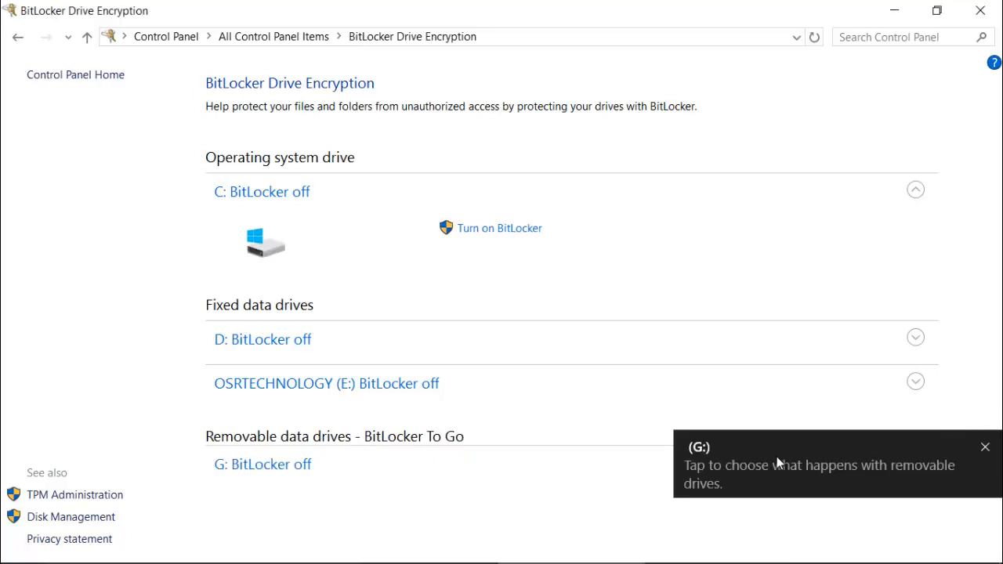
Start BitLocker setup for removable drive G: to view its unlock options, and cancel the setup.
left_click(963, 456)
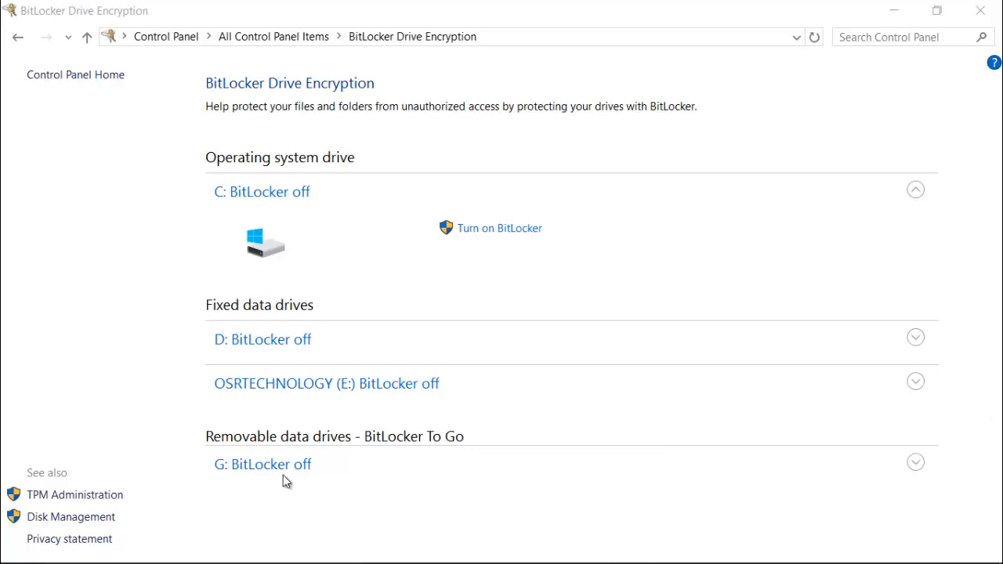
left_click(306, 464)
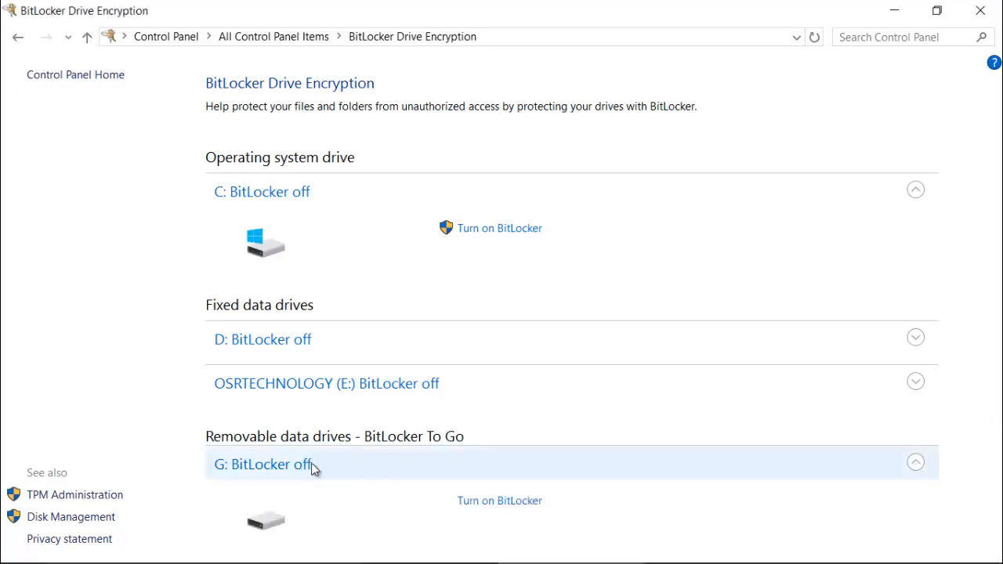
left_click(502, 502)
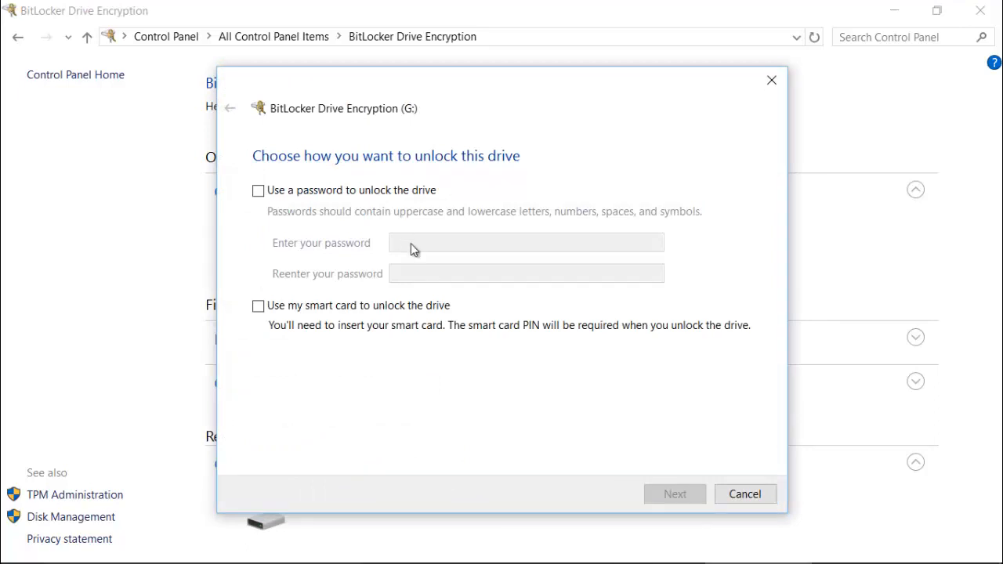
left_click(743, 500)
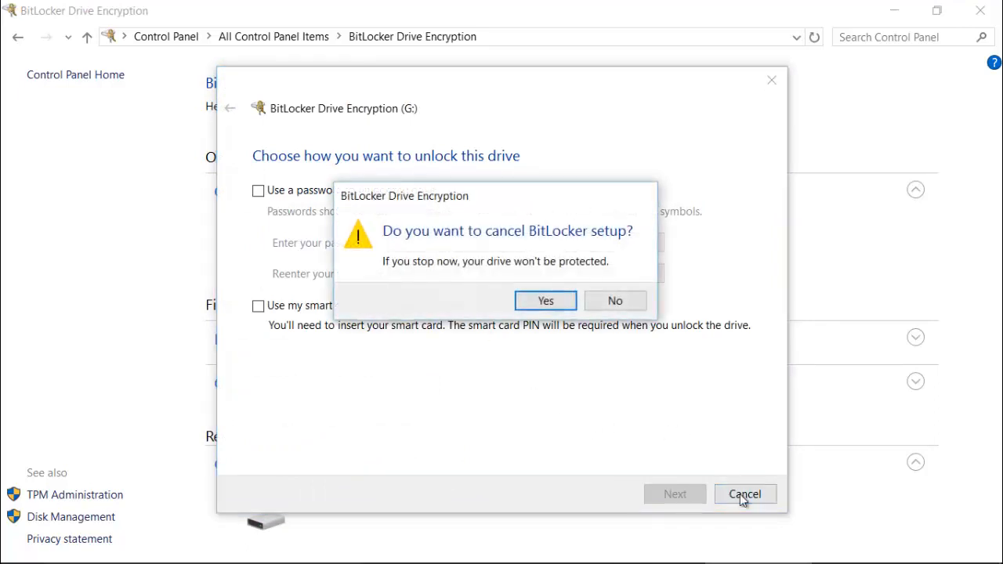
left_click(554, 305)
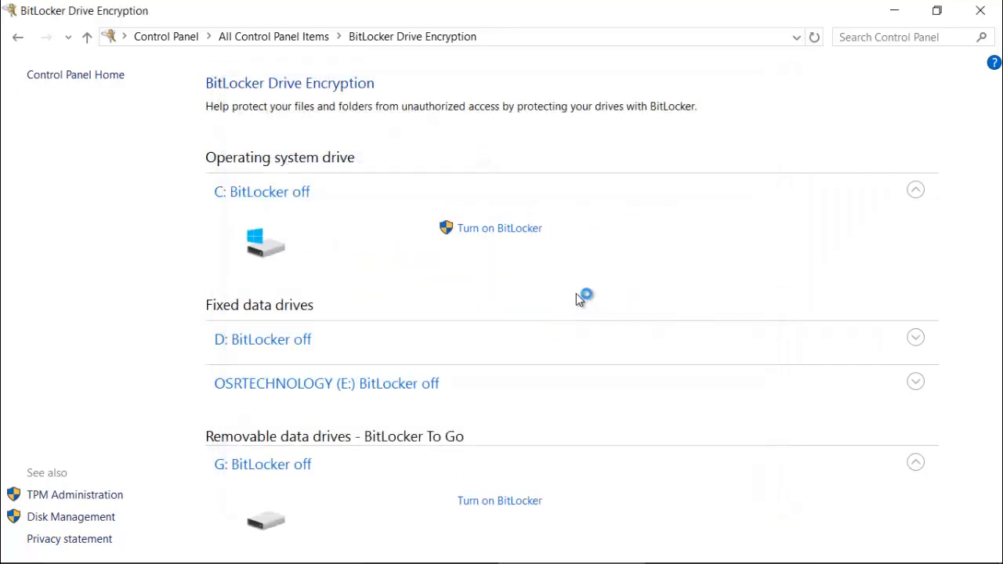